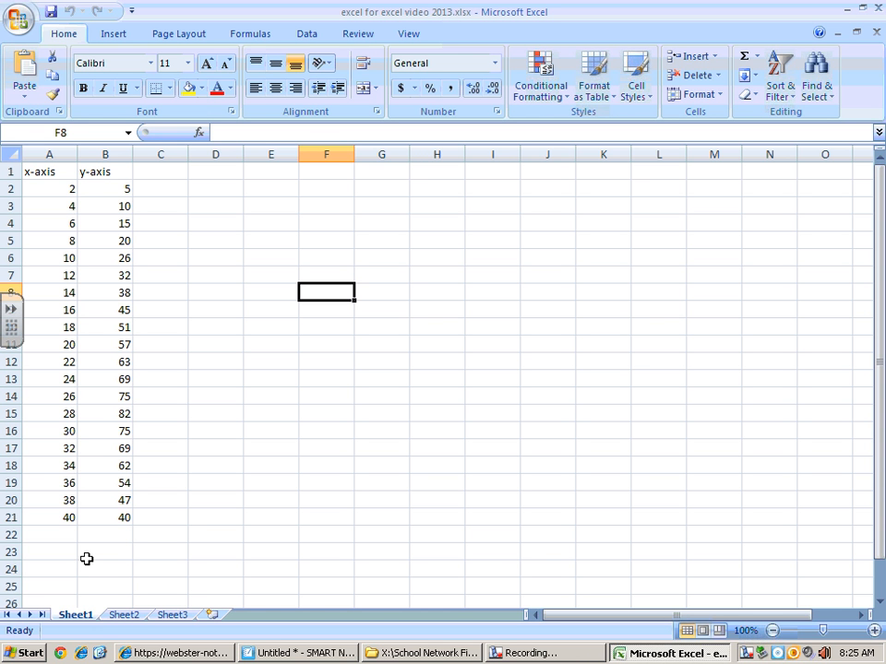
Examine the x-axis and y-axis headings and the data columns beneath them
click(61, 173)
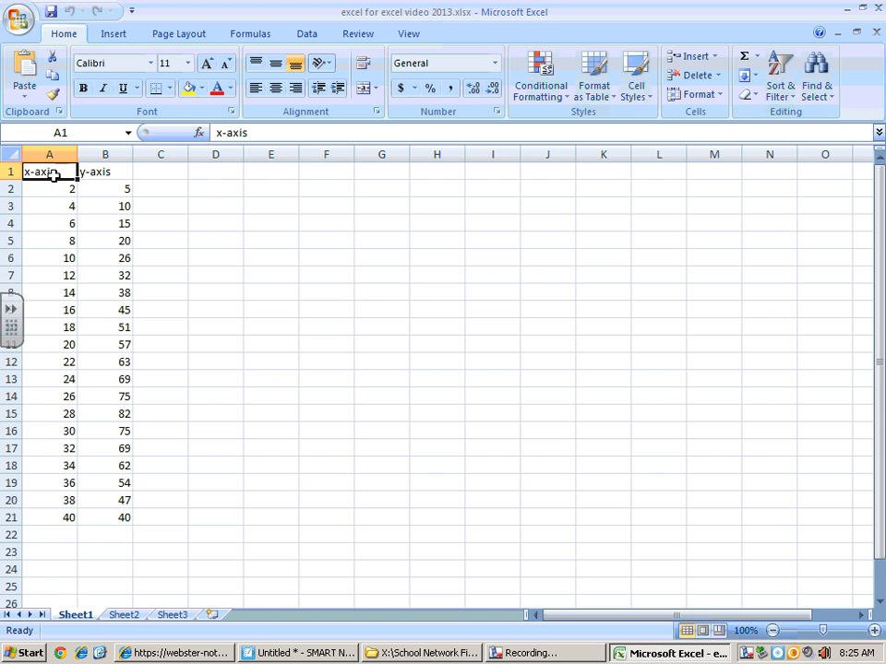
click(100, 172)
click(36, 169)
click(100, 170)
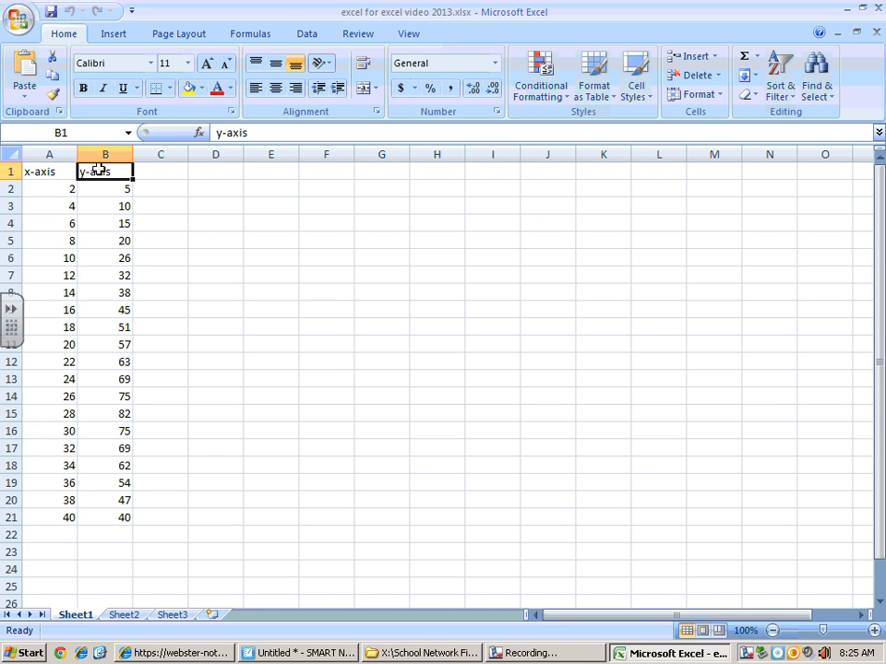
click(28, 170)
click(110, 170)
click(49, 188)
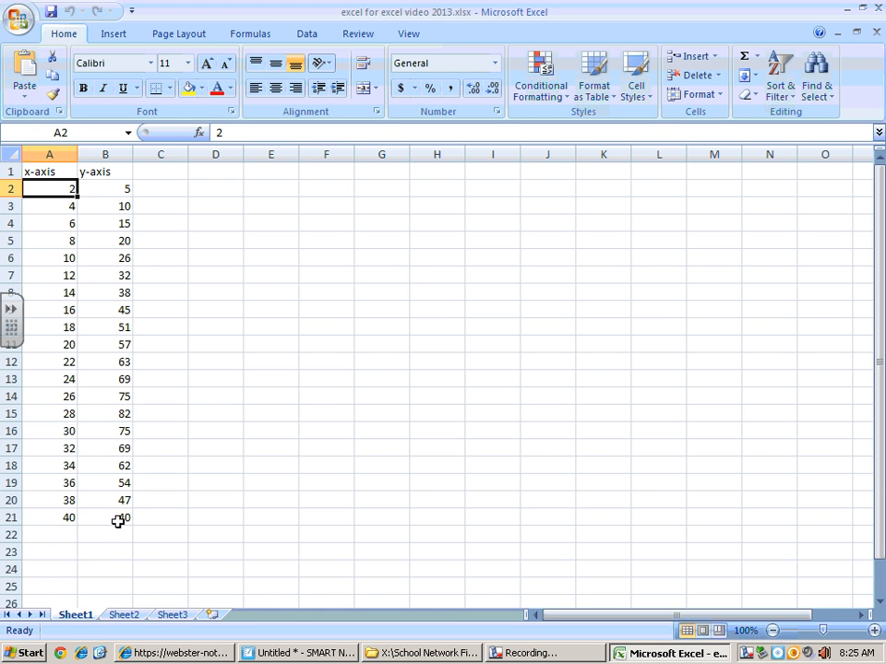
click(41, 170)
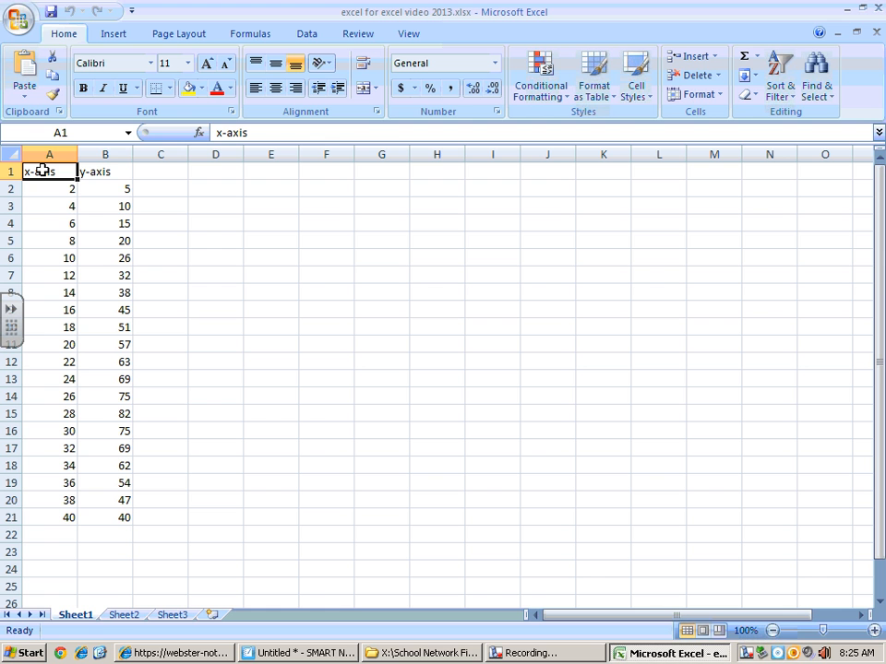
click(103, 171)
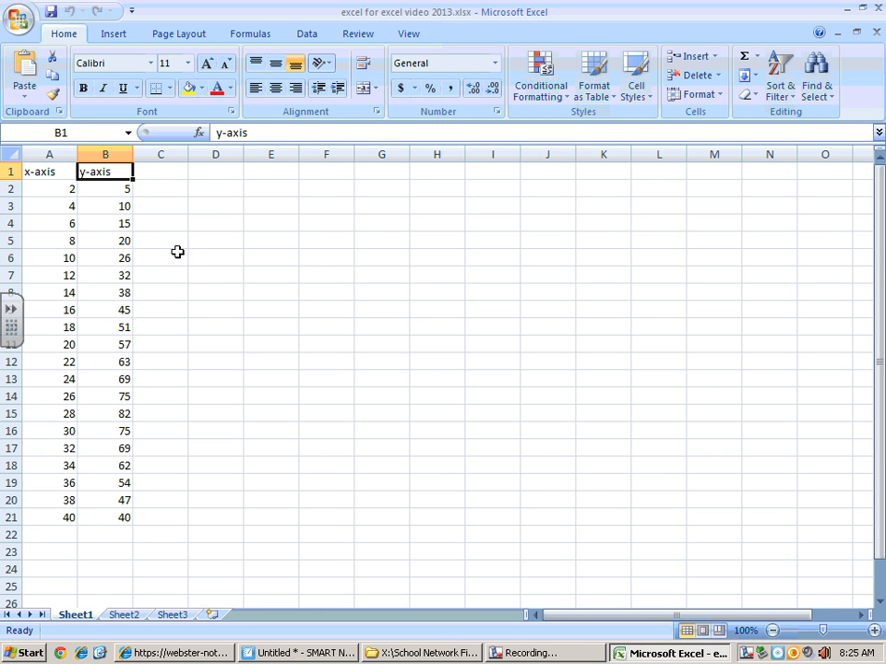
Insert a markers-only scatter chart from the x and y values in A2:B21
click(47, 191)
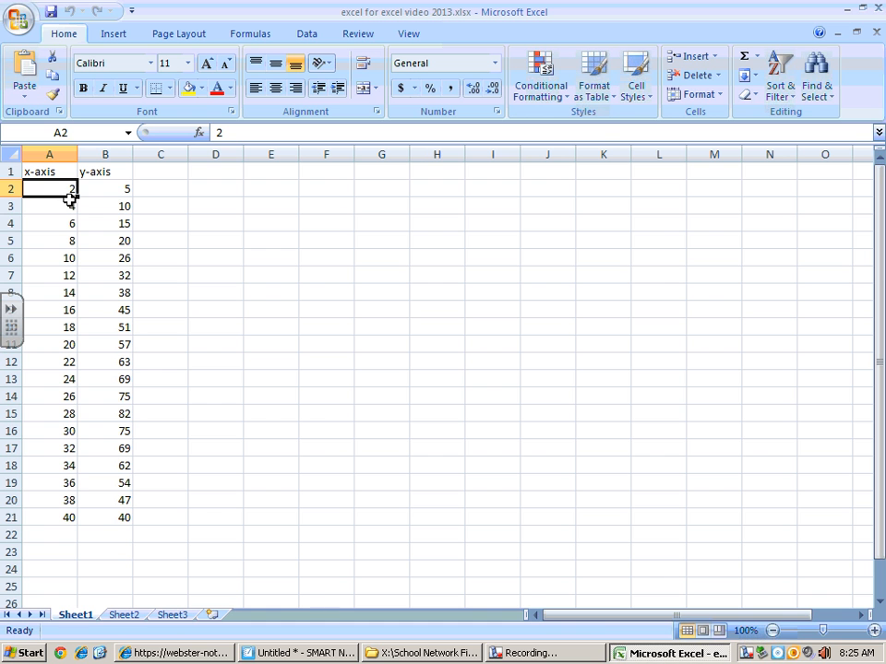
drag(66, 187, 129, 508)
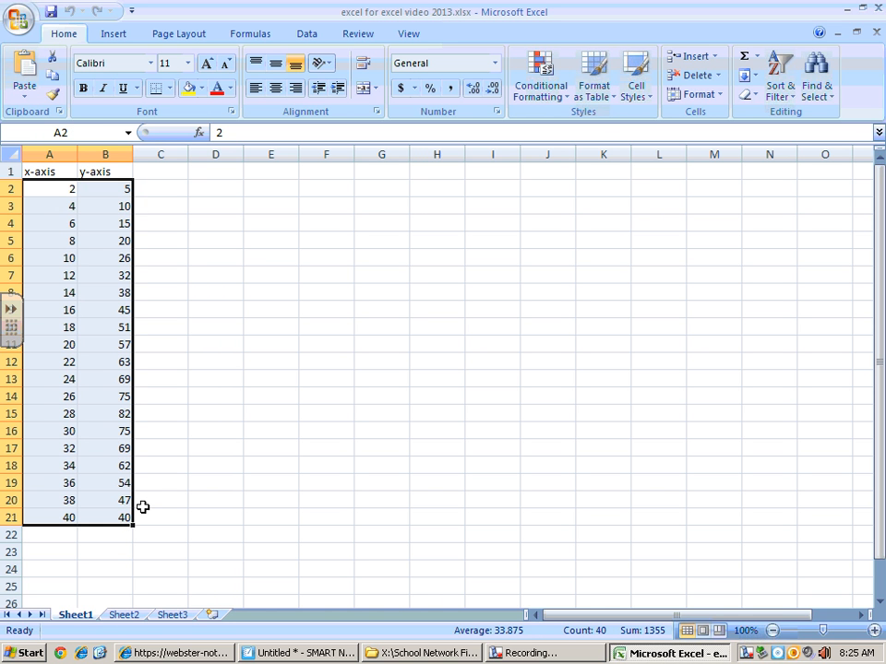
click(113, 33)
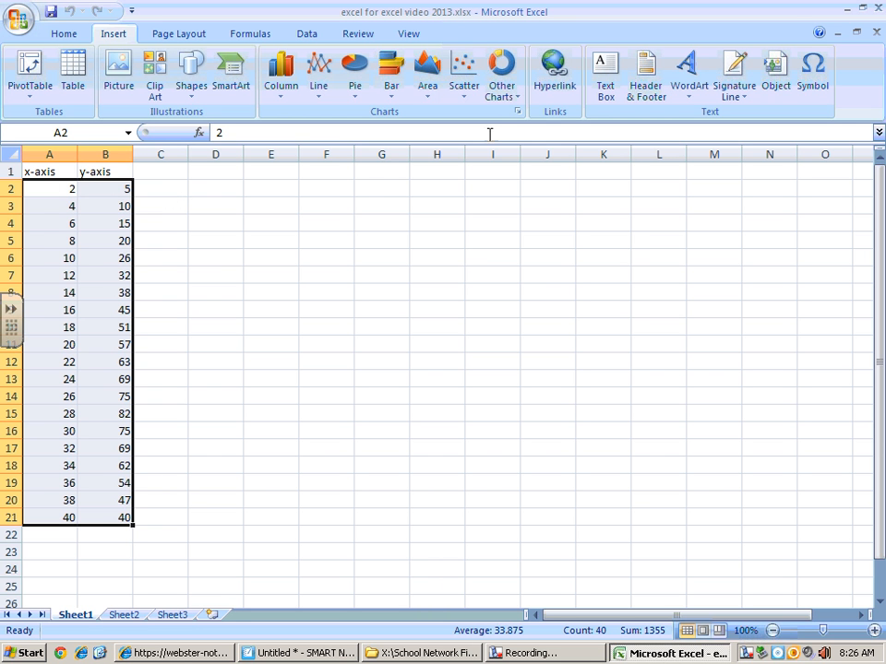
click(464, 78)
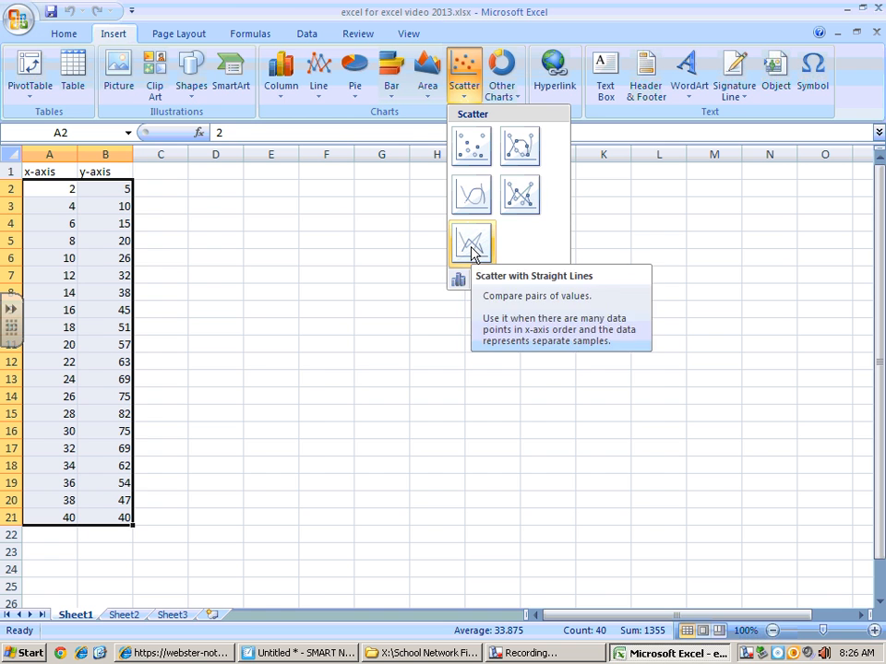
click(471, 145)
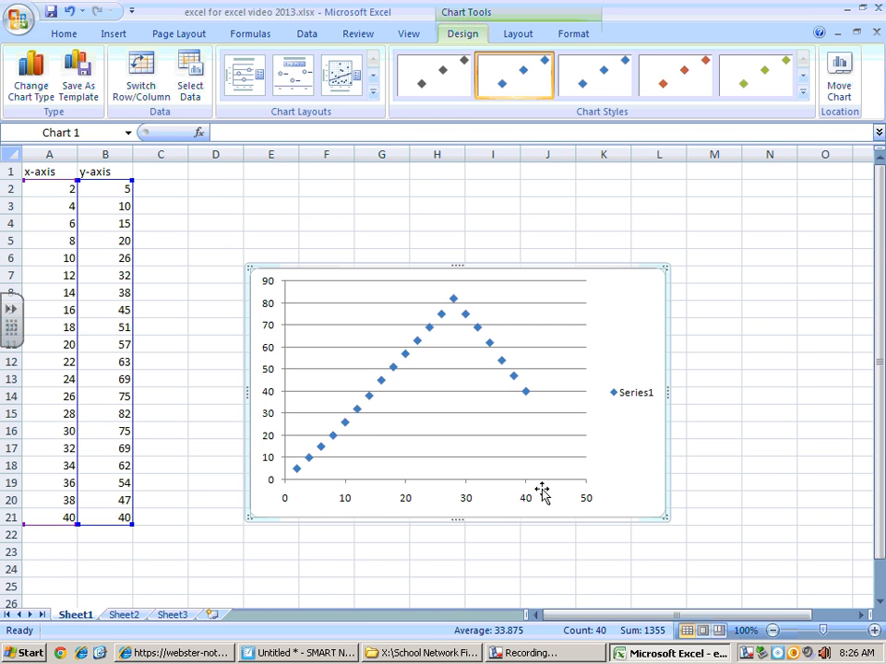
Add minor gridlines to the horizontal axis of the scatter chart
click(406, 505)
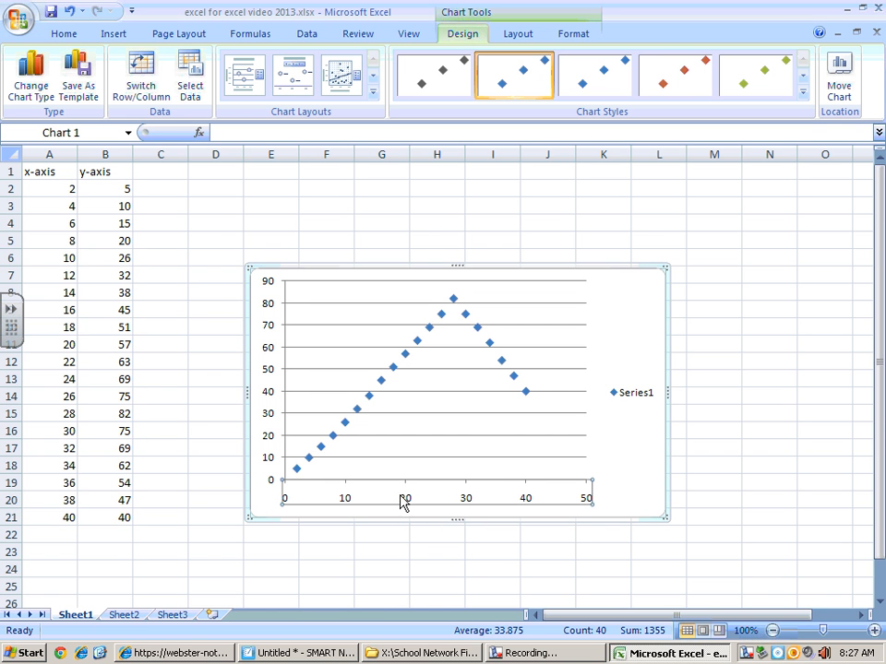
right_click(398, 498)
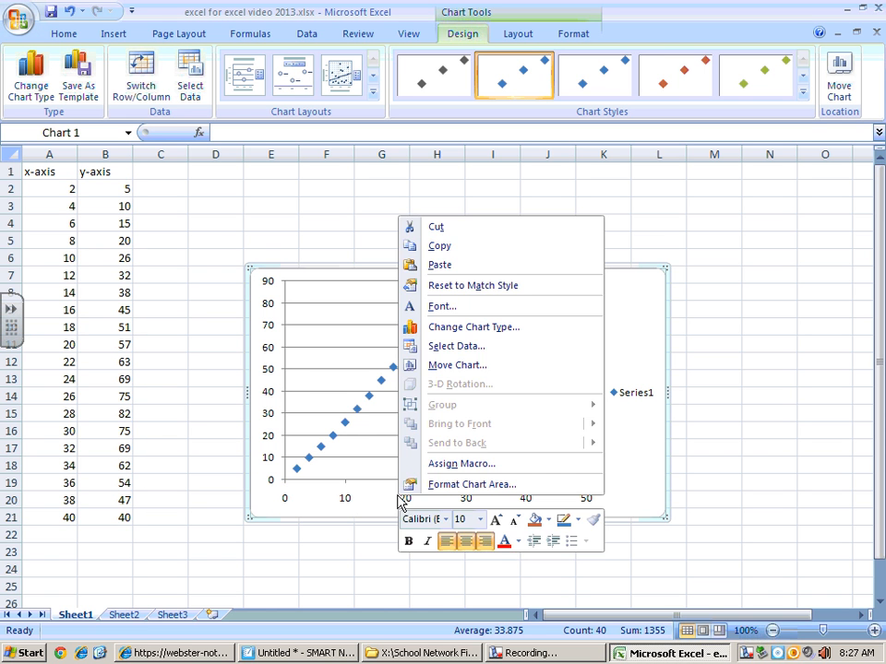
click(347, 511)
click(345, 504)
right_click(346, 501)
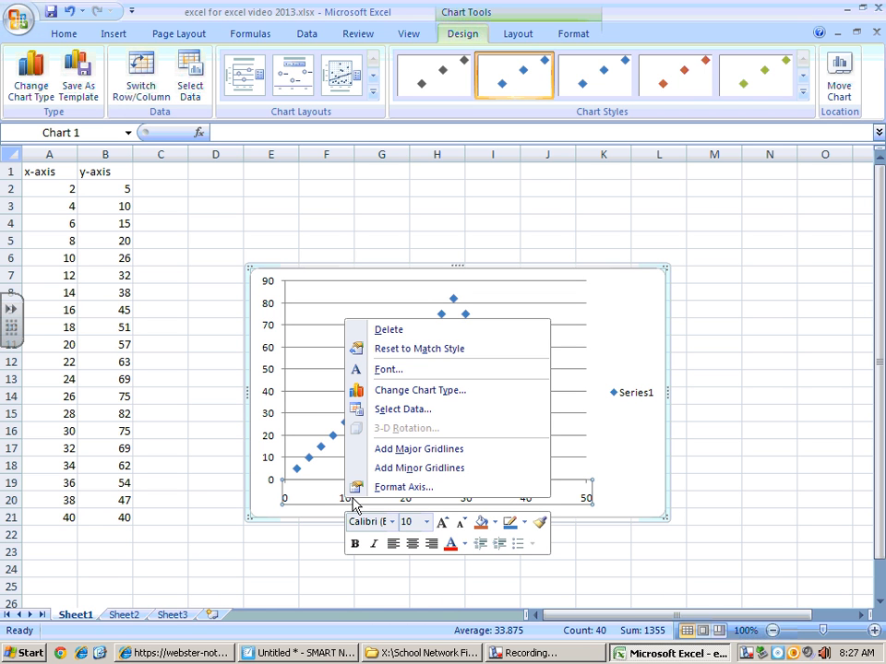
click(400, 468)
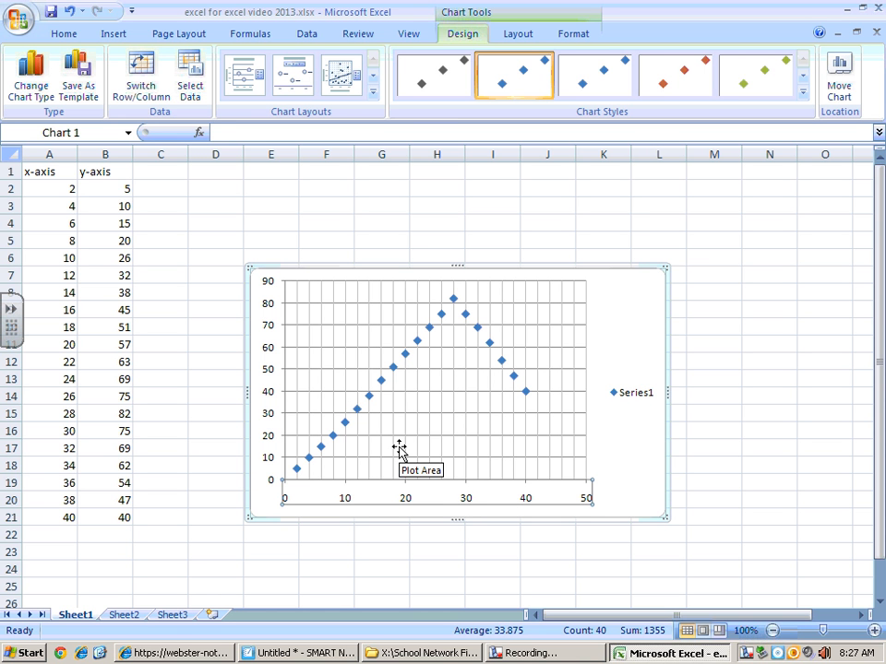
Set the horizontal axis to a fixed major unit of 2, keeping its minimum on automatic
right_click(344, 499)
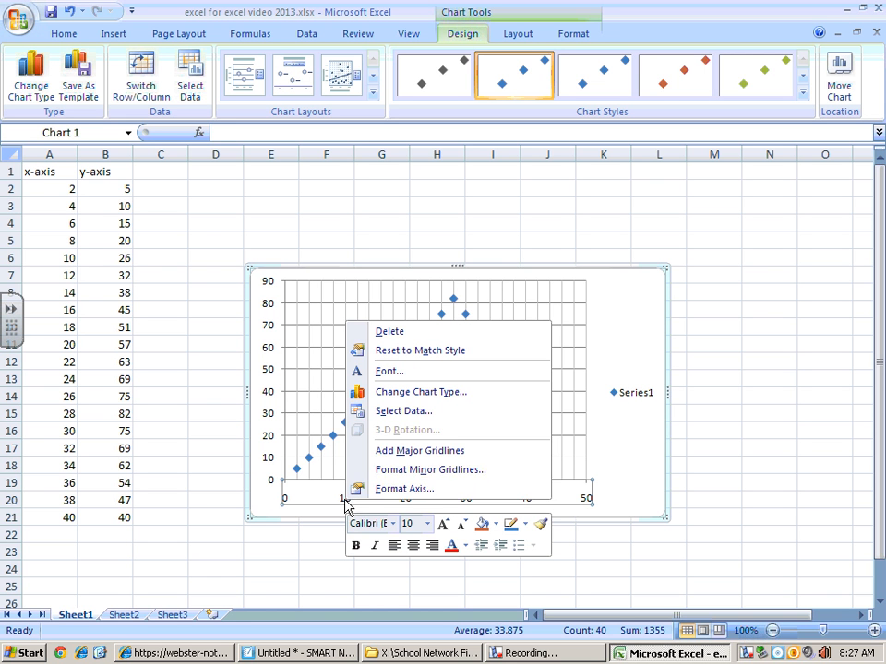
click(408, 491)
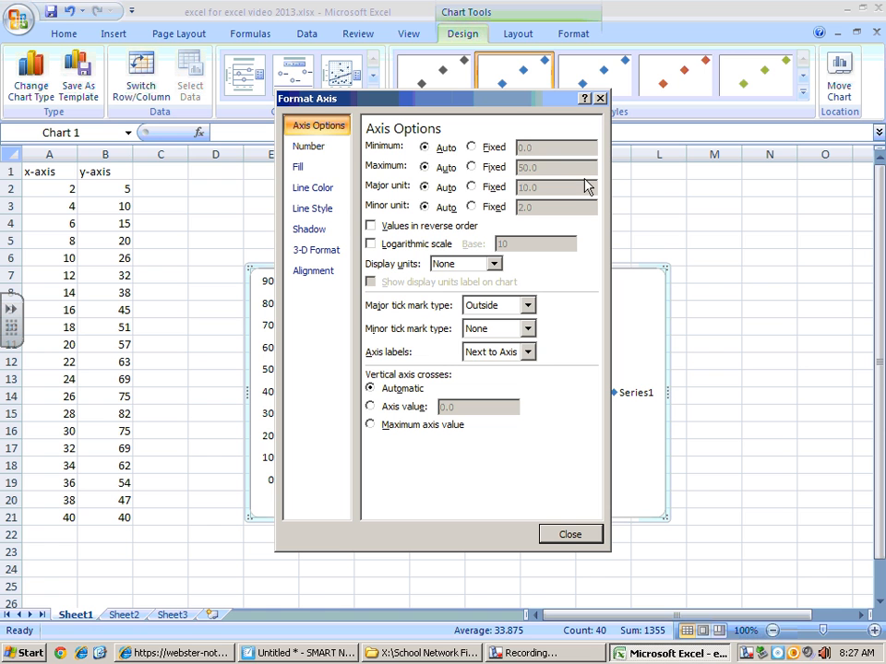
click(471, 149)
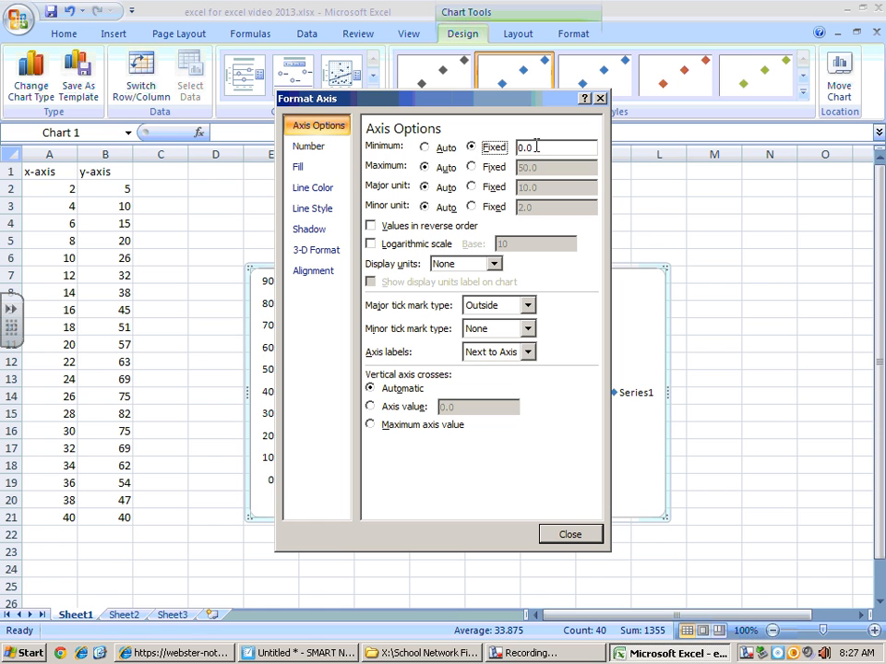
click(425, 148)
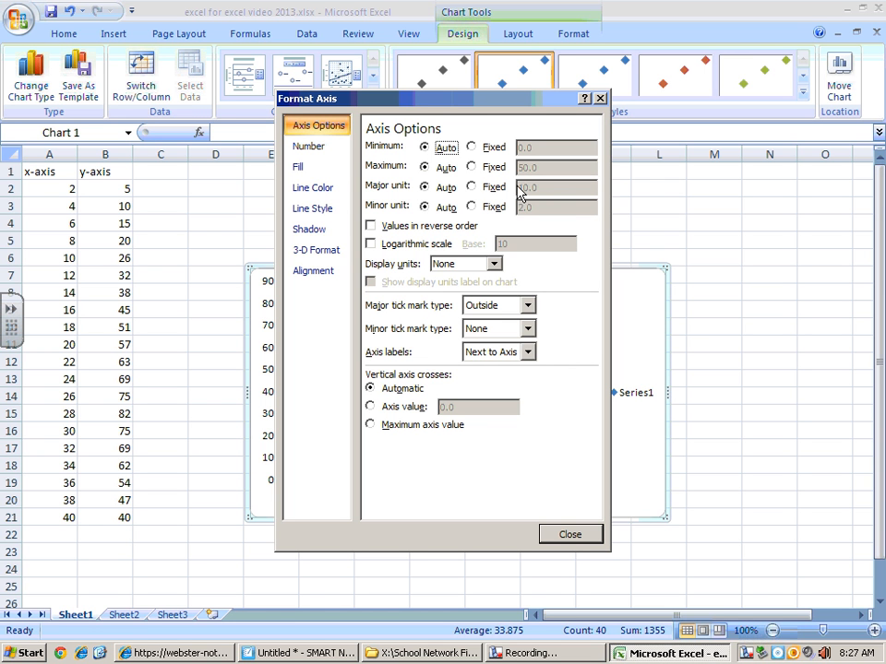
click(472, 186)
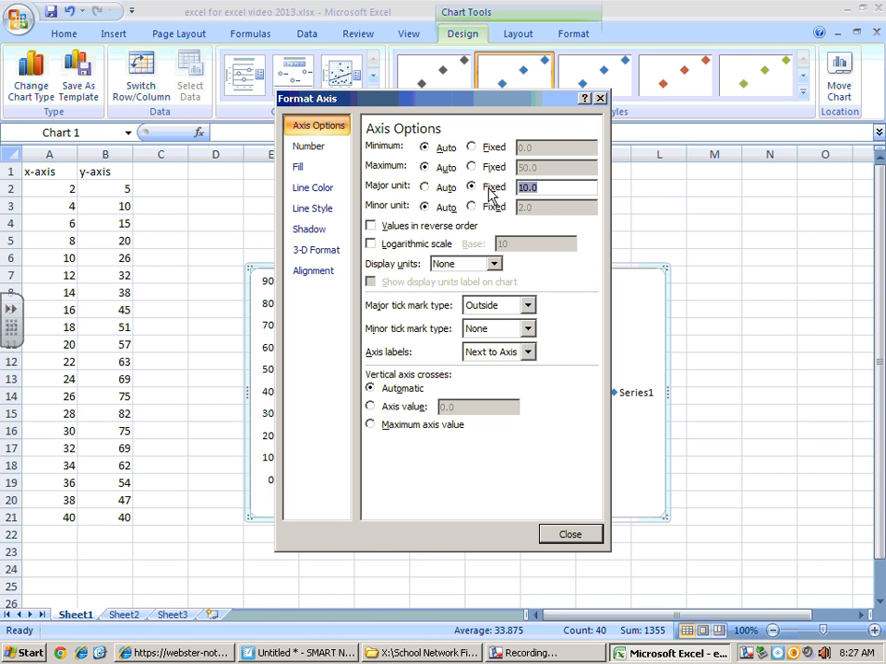
text(2.)
click(582, 536)
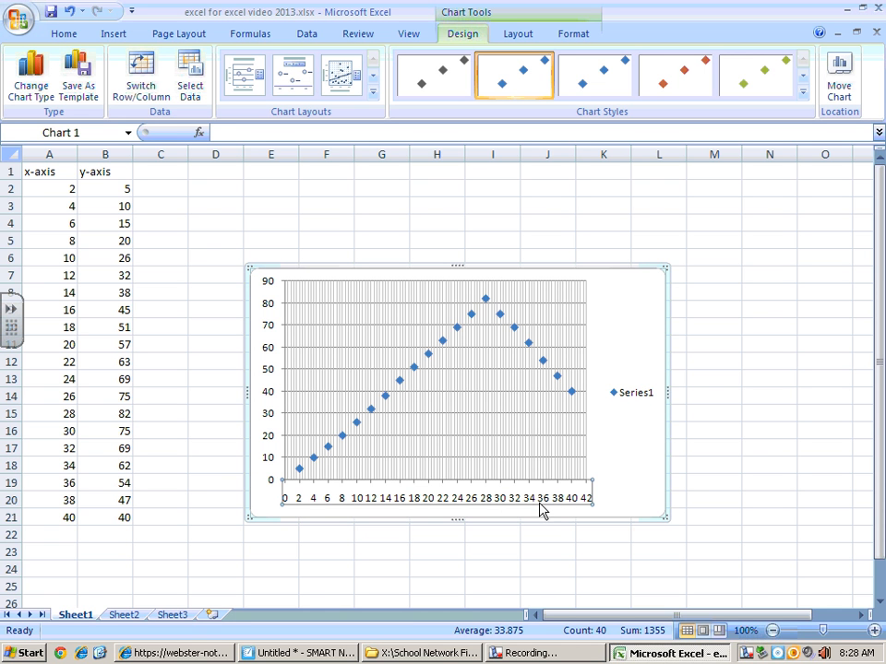
Try a centered overlay chart title, delete it, and place a title above the chart instead
click(631, 469)
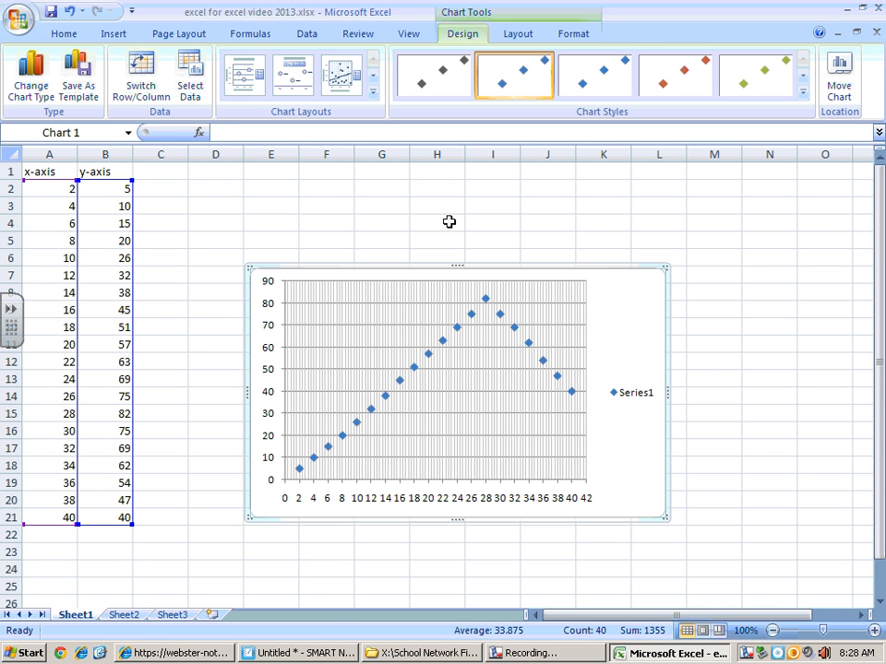
click(513, 36)
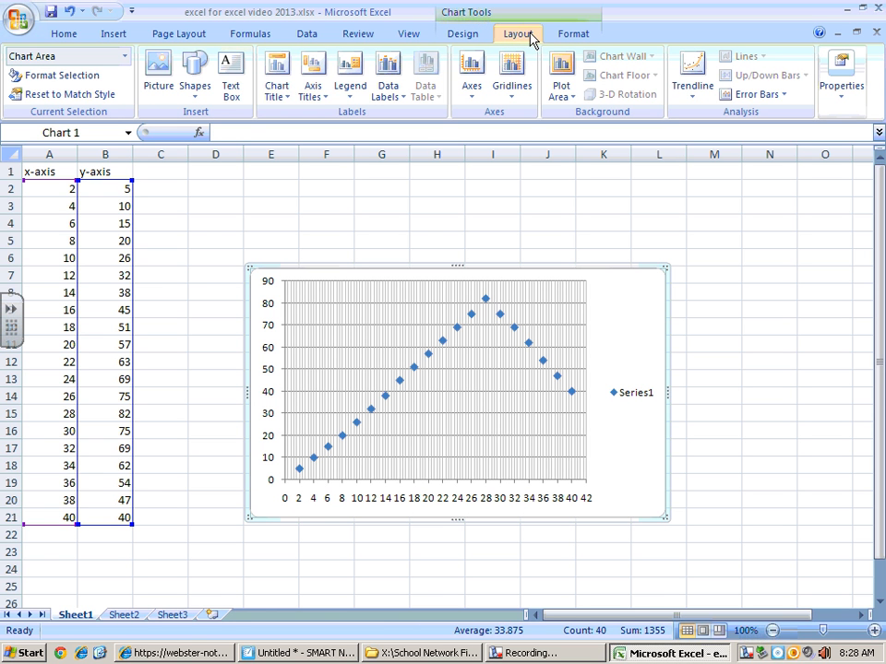
click(286, 99)
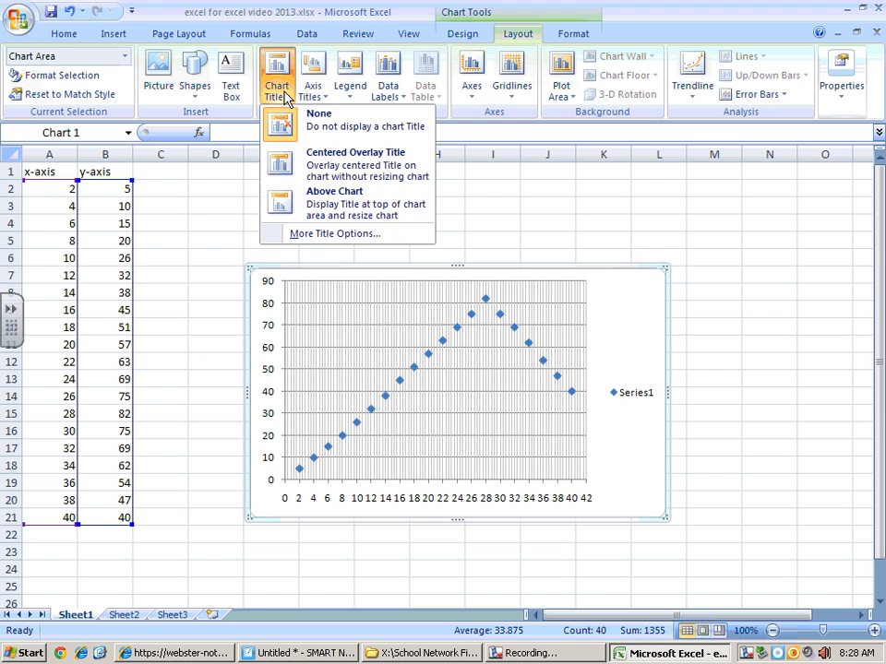
click(337, 172)
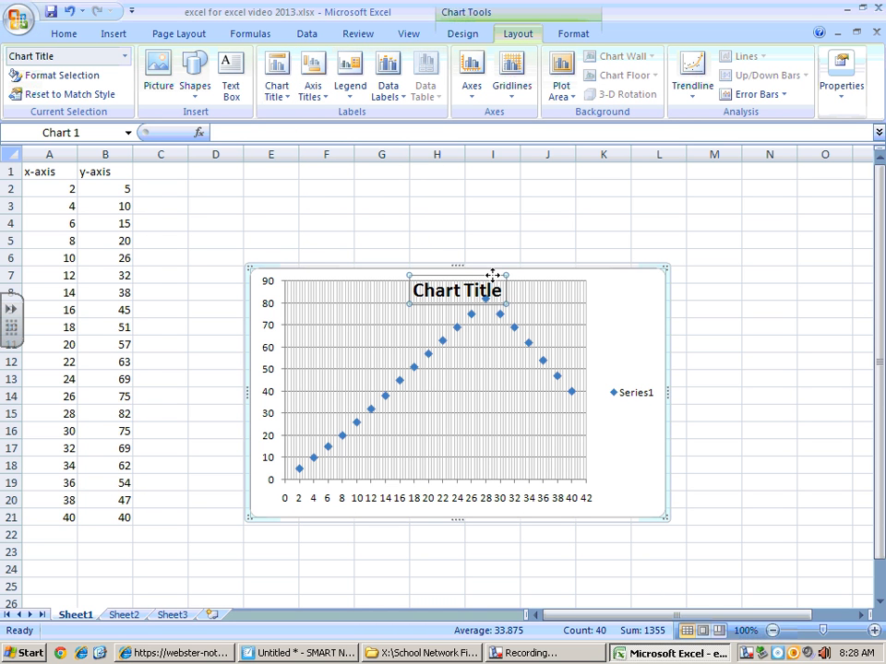
key(Delete)
click(281, 92)
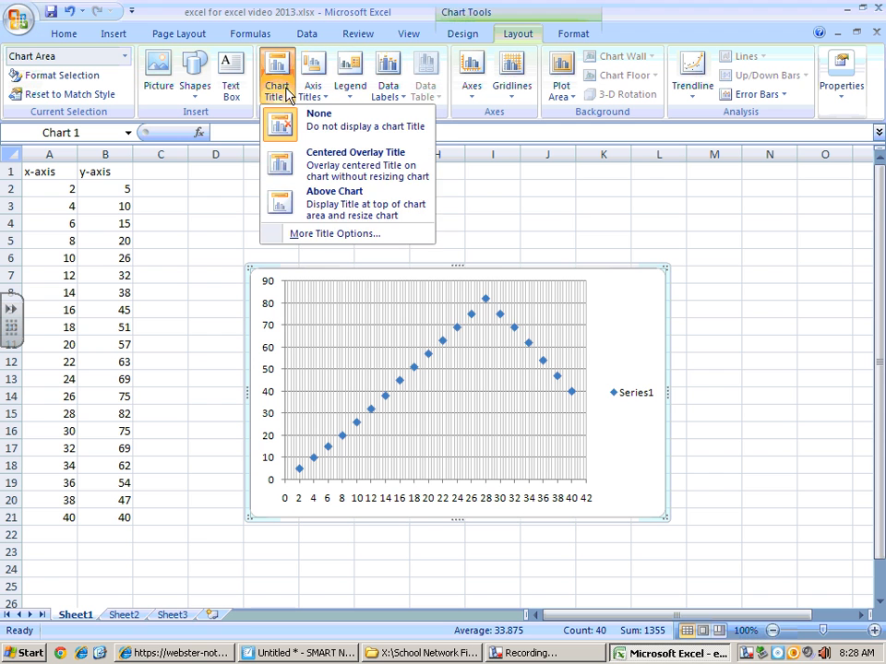
click(329, 211)
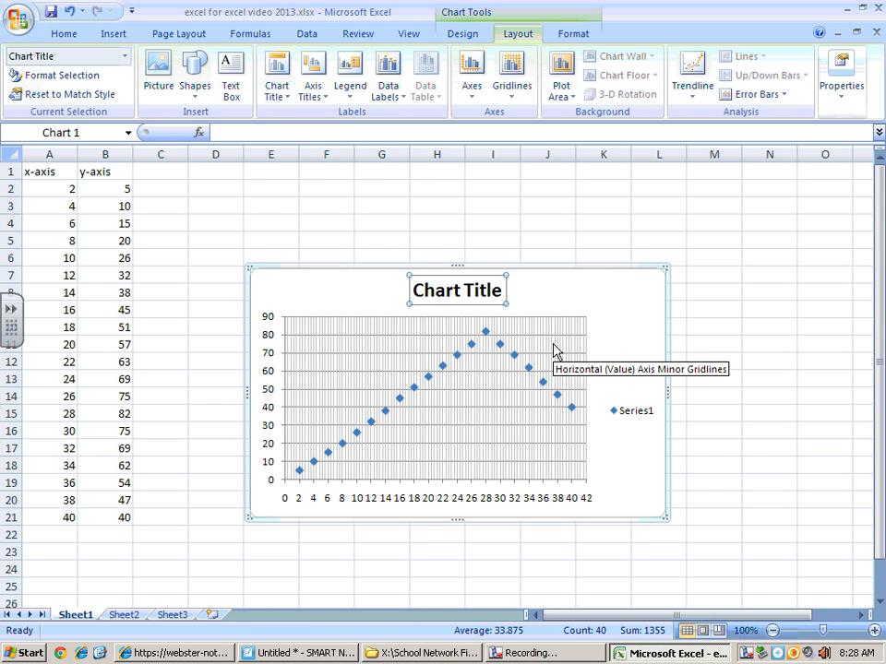
Add a title below the horizontal axis reading "mL NaOH"
click(319, 93)
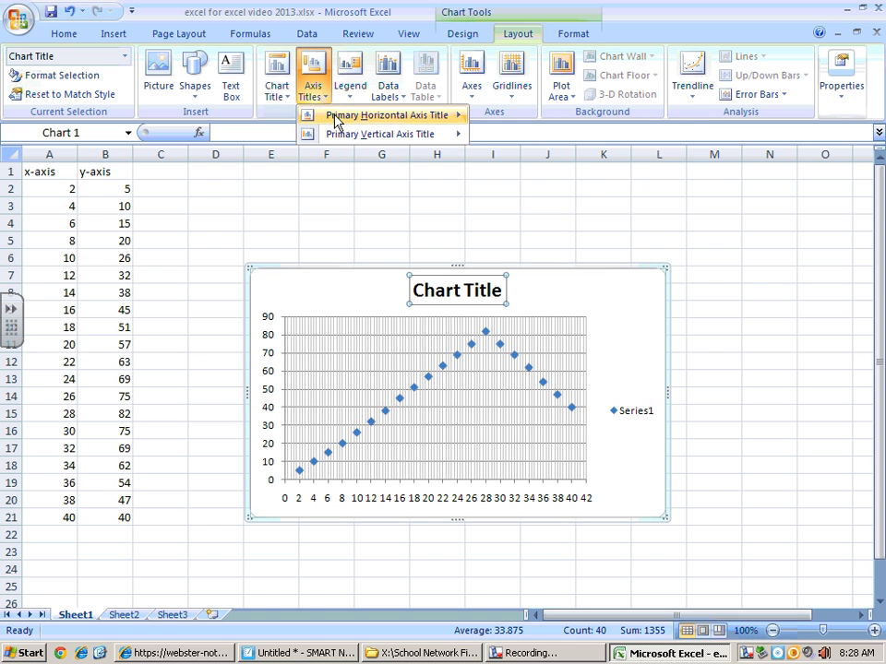
mouse_move(339, 122)
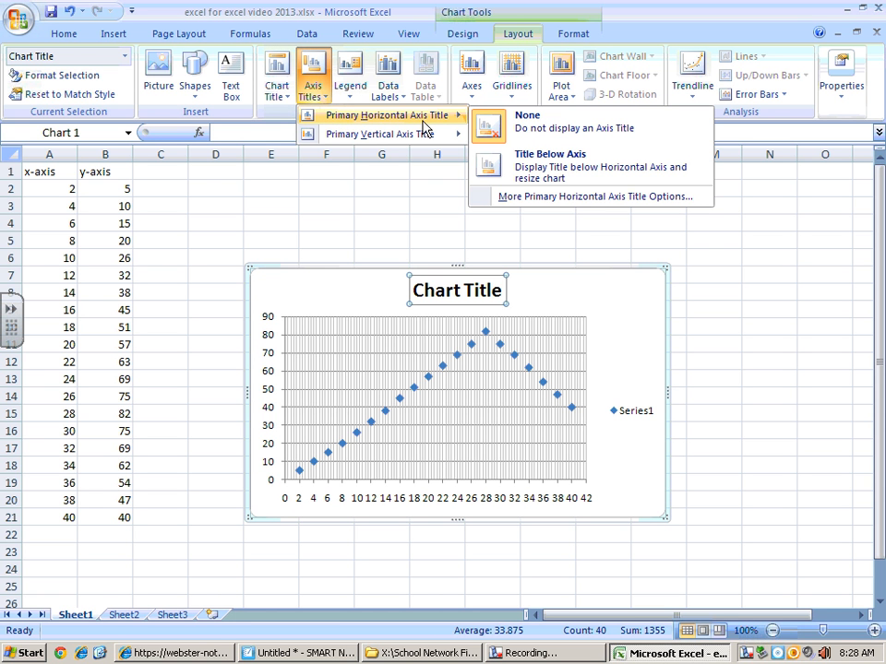
click(503, 167)
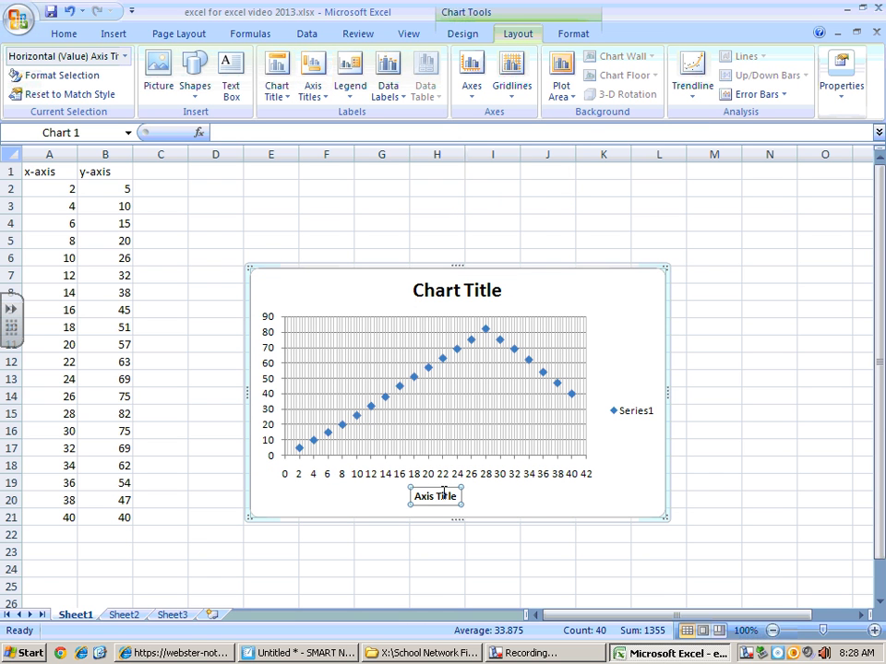
drag(458, 497, 390, 495)
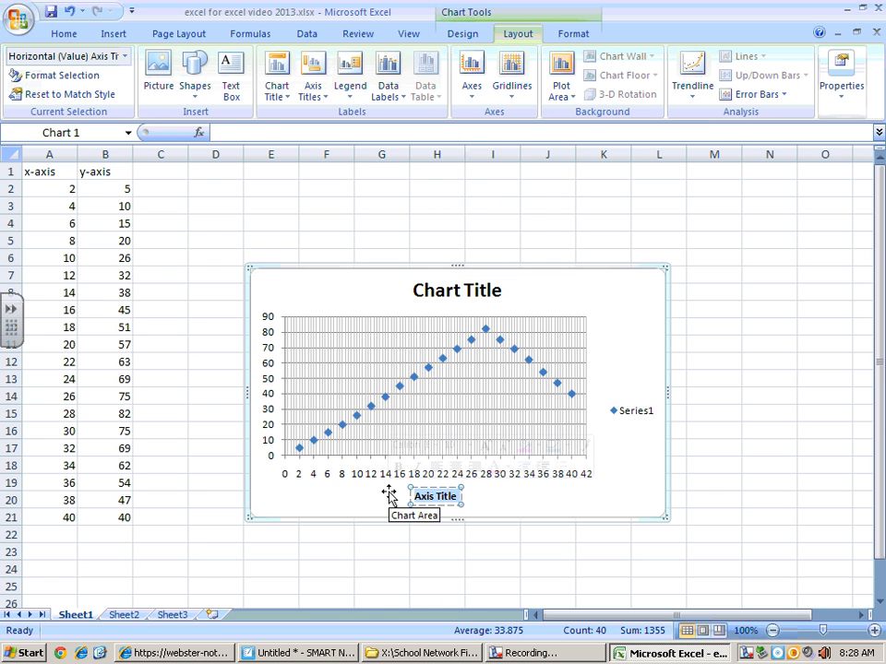
text(m)
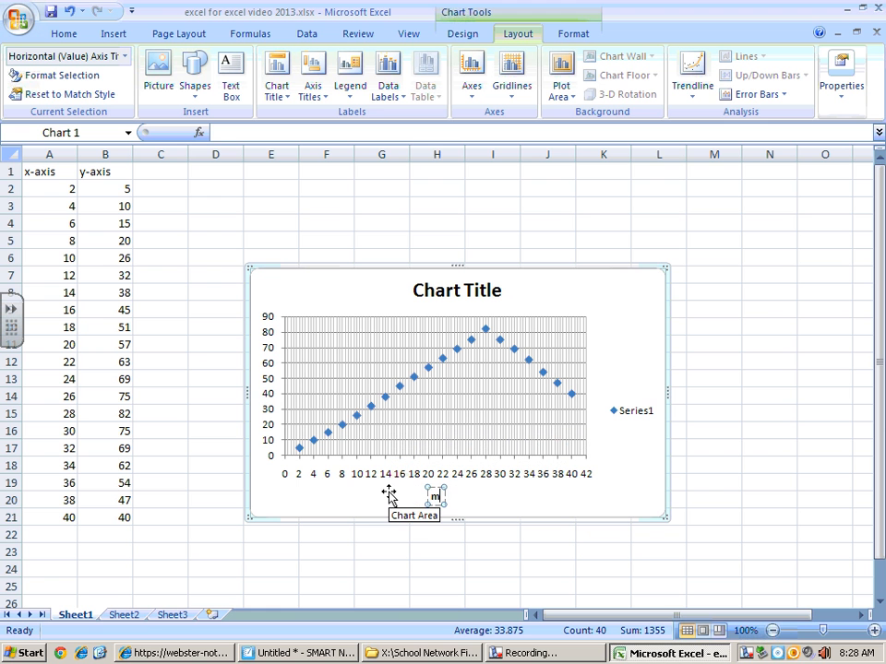
text(L NaOH)
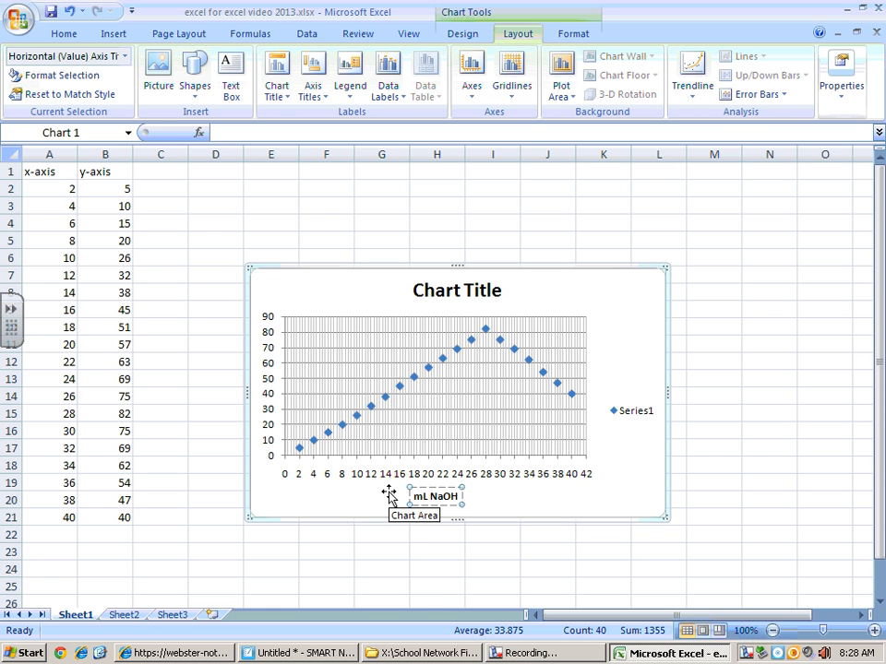
Try a horizontal-text title on the vertical axis of the scatter chart, and delete it
click(277, 87)
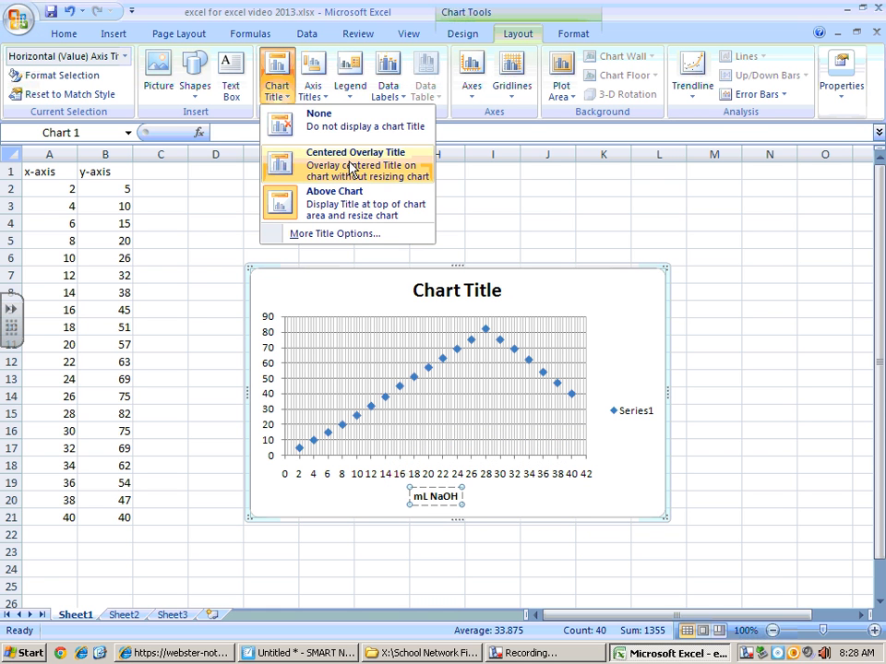
click(313, 86)
mouse_move(383, 137)
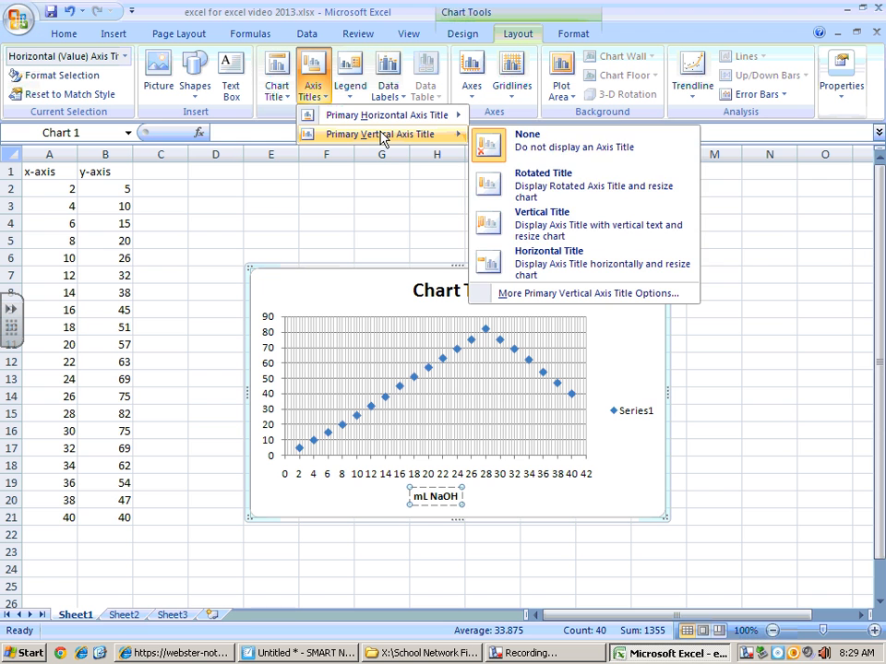
click(583, 271)
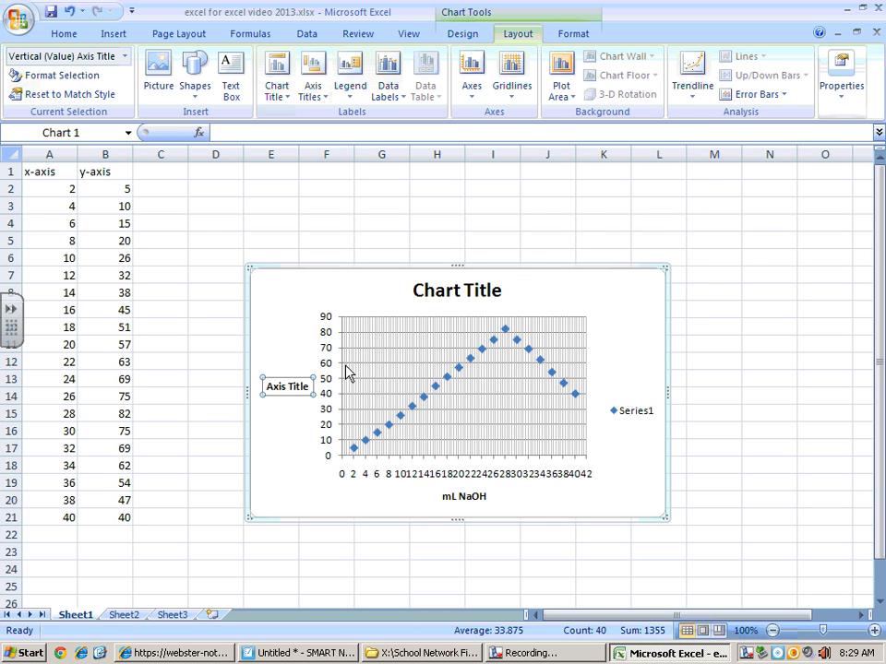
double_click(297, 379)
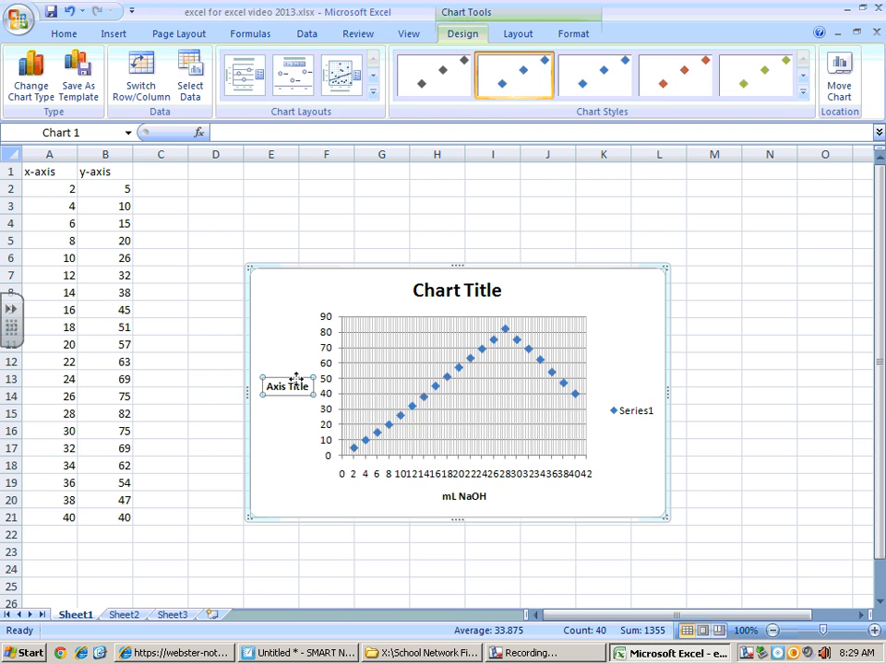
key(Delete)
Try a vertical-axis title with stacked vertical text on the scatter chart, and remove it
click(522, 37)
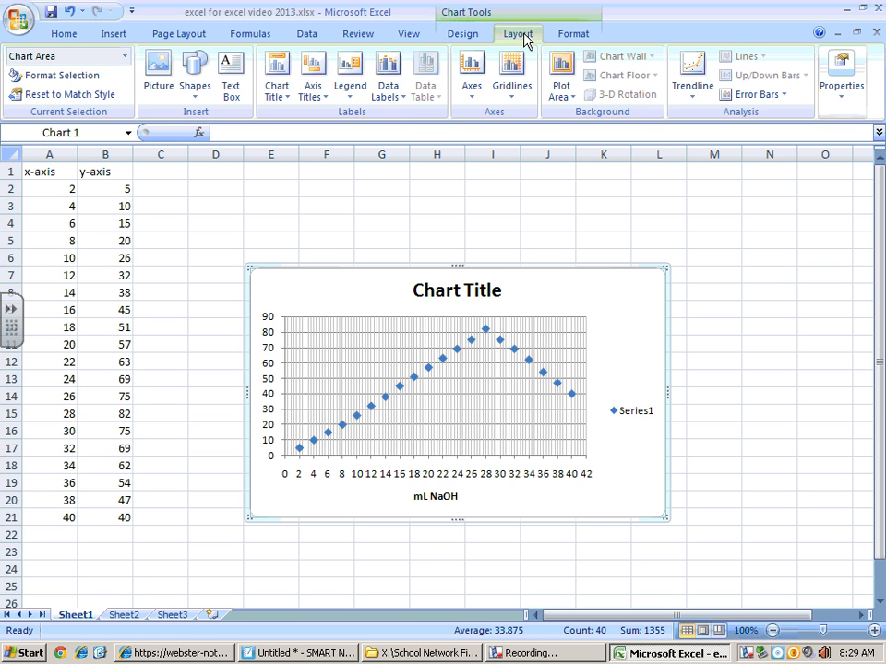
click(316, 90)
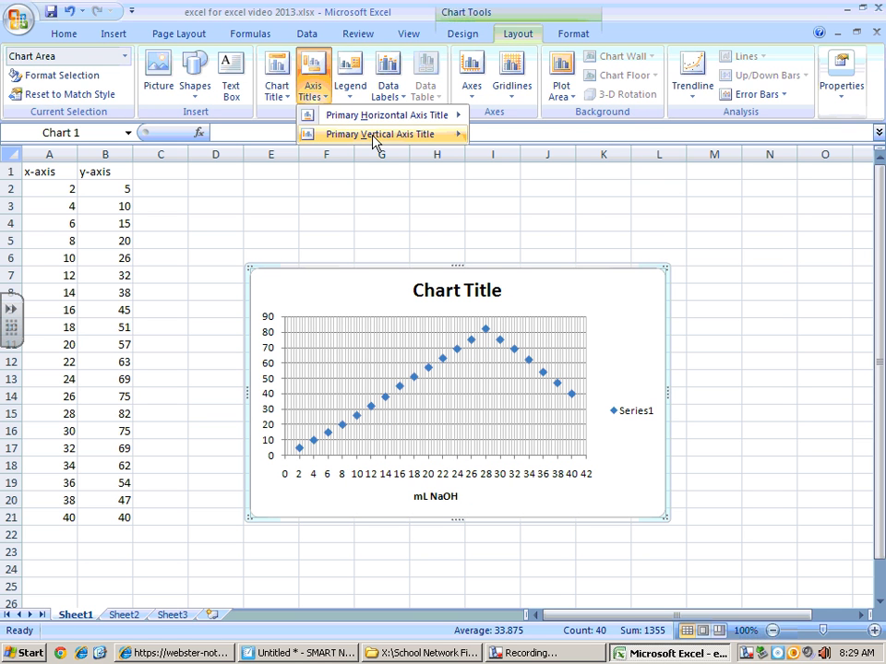
mouse_move(374, 138)
click(559, 232)
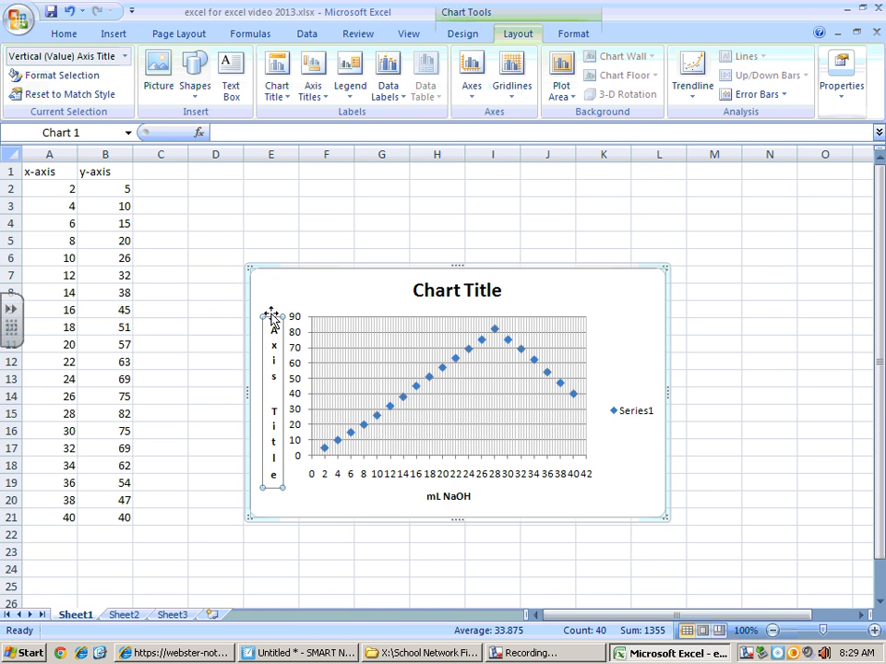
key(Delete)
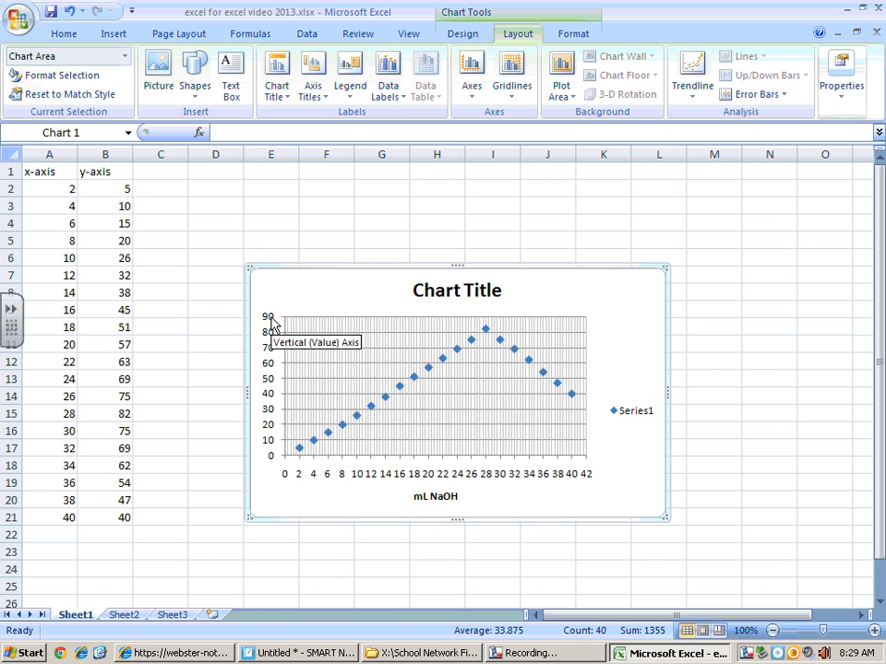
click(387, 402)
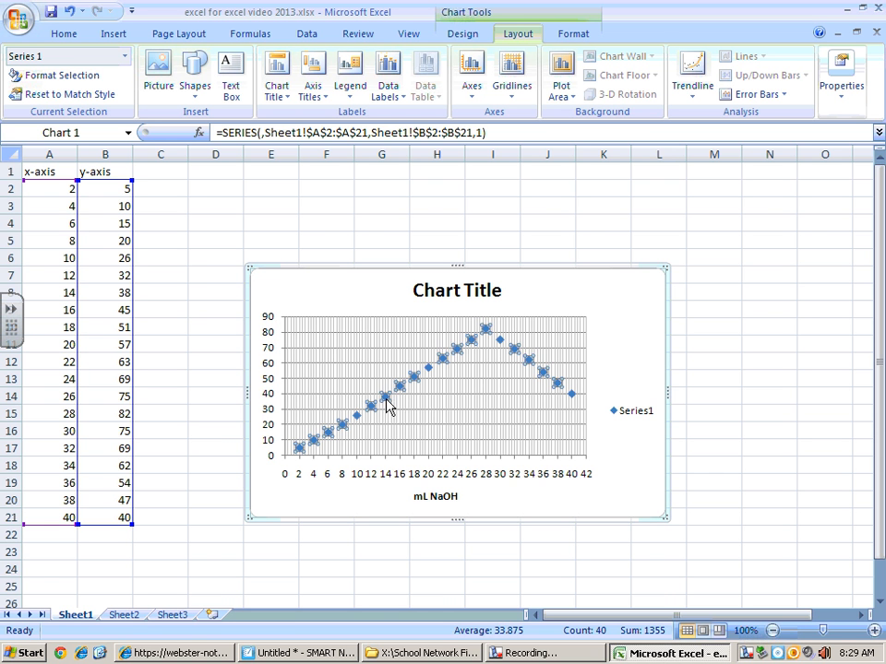
right_click(386, 403)
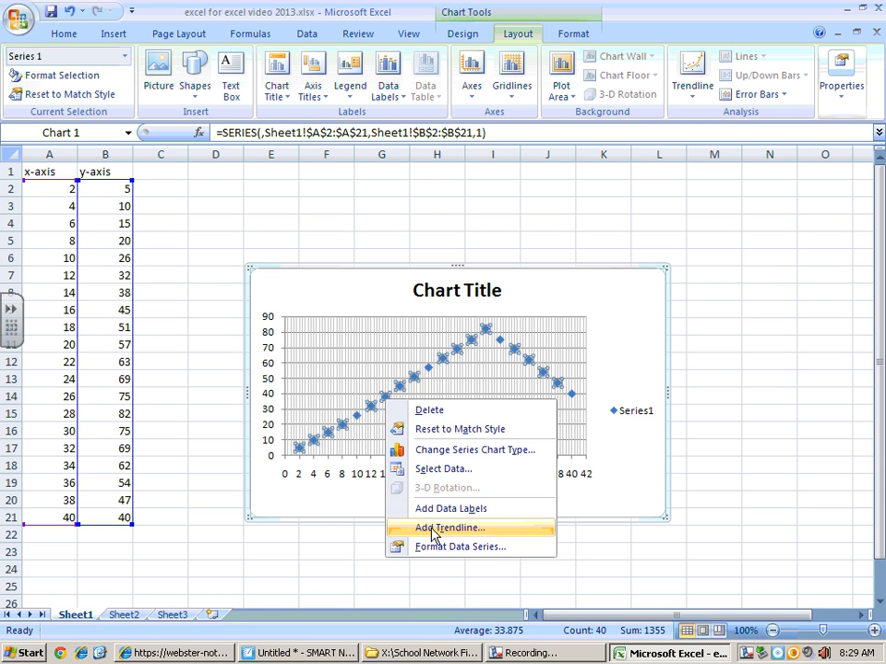
key(Escape)
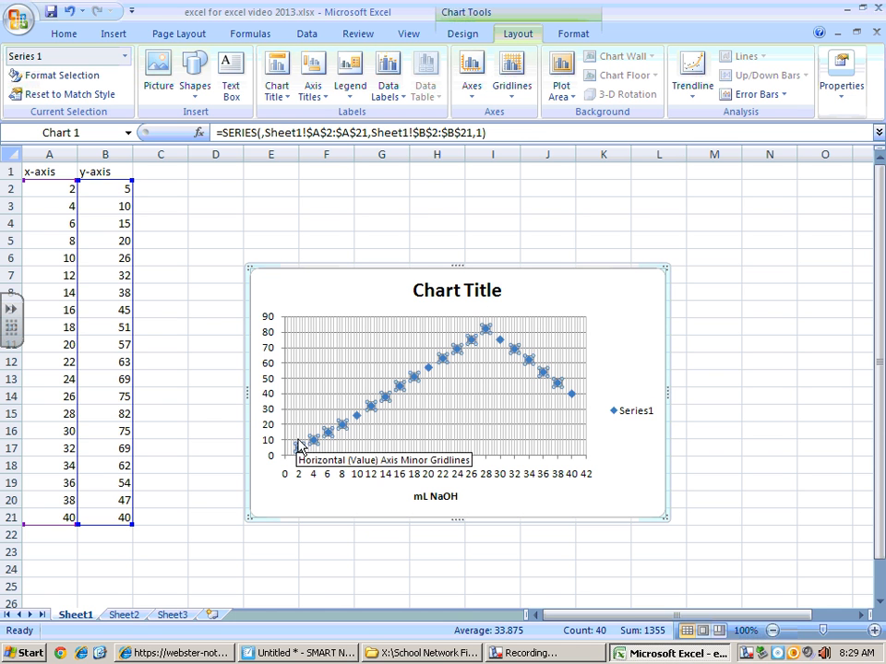
click(344, 495)
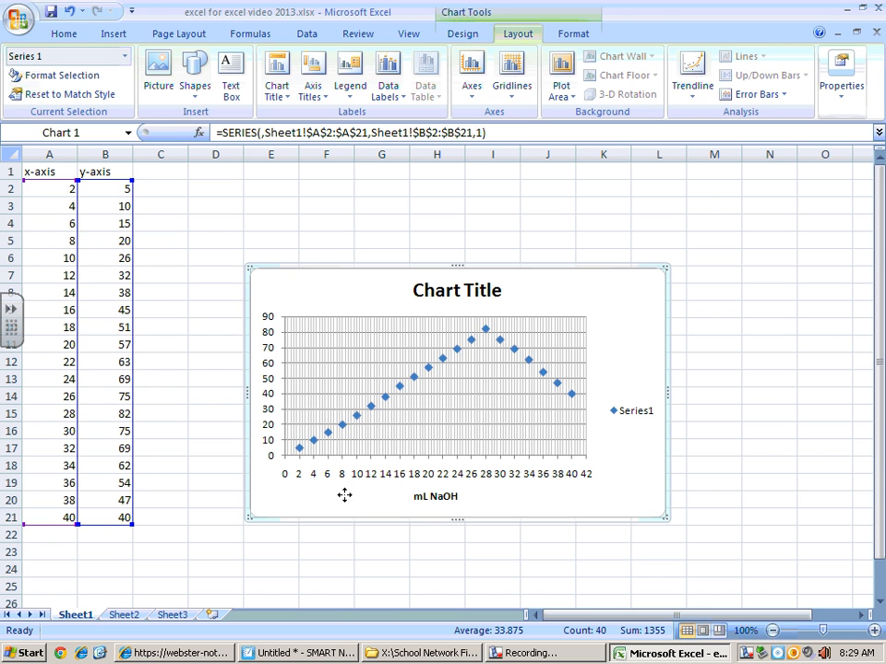
click(195, 488)
Add a linear trendline to the single data series, leaving its equation off the chart
click(358, 418)
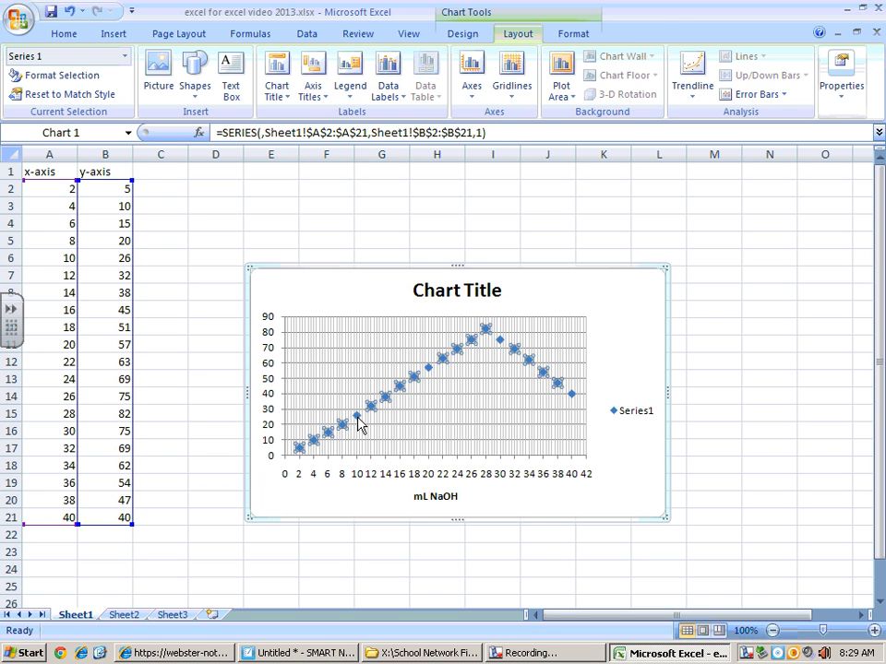
right_click(358, 420)
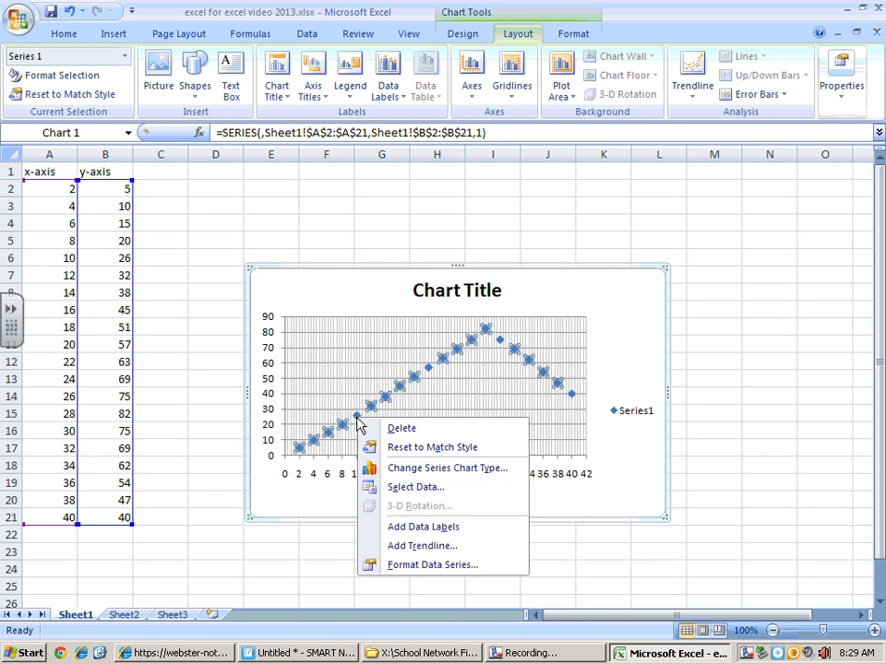
click(420, 547)
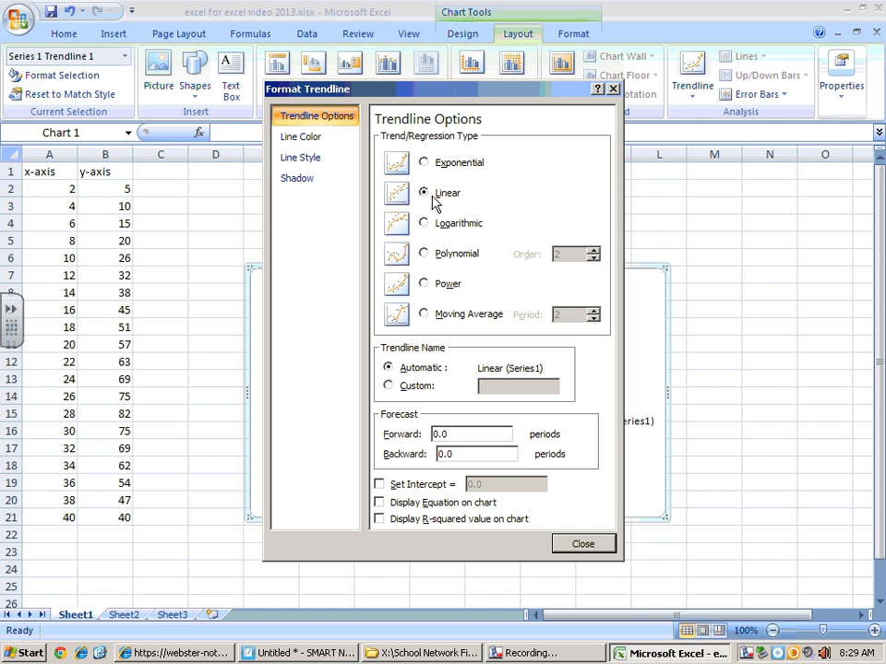
click(382, 503)
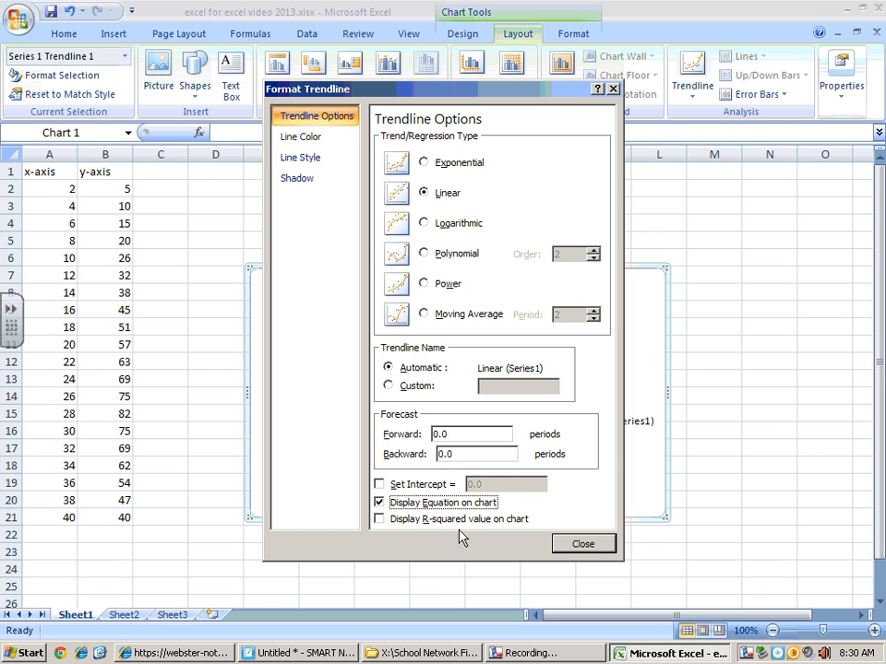
click(379, 502)
click(577, 543)
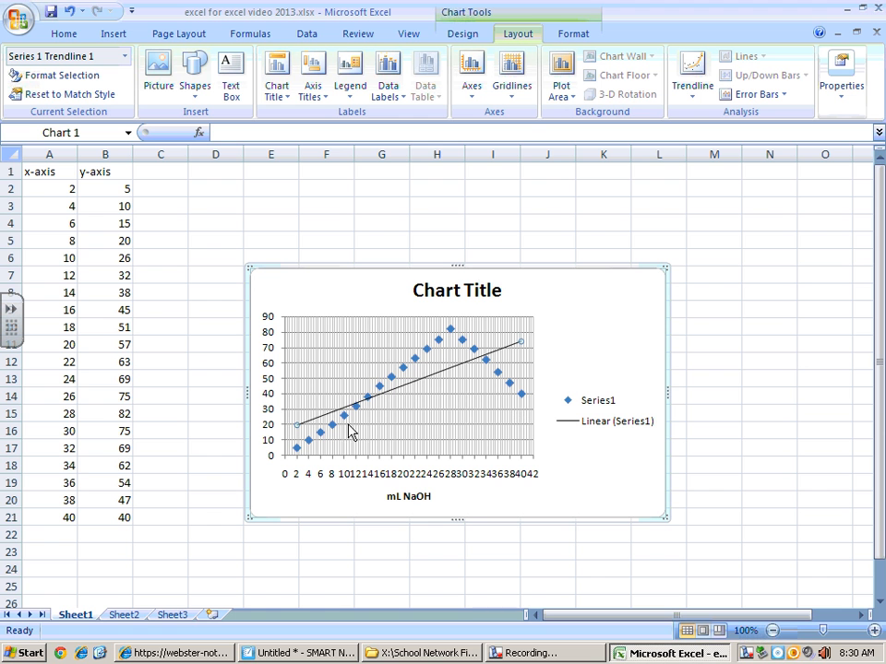
Delete the whole scatter chart from the worksheet
click(474, 364)
click(586, 322)
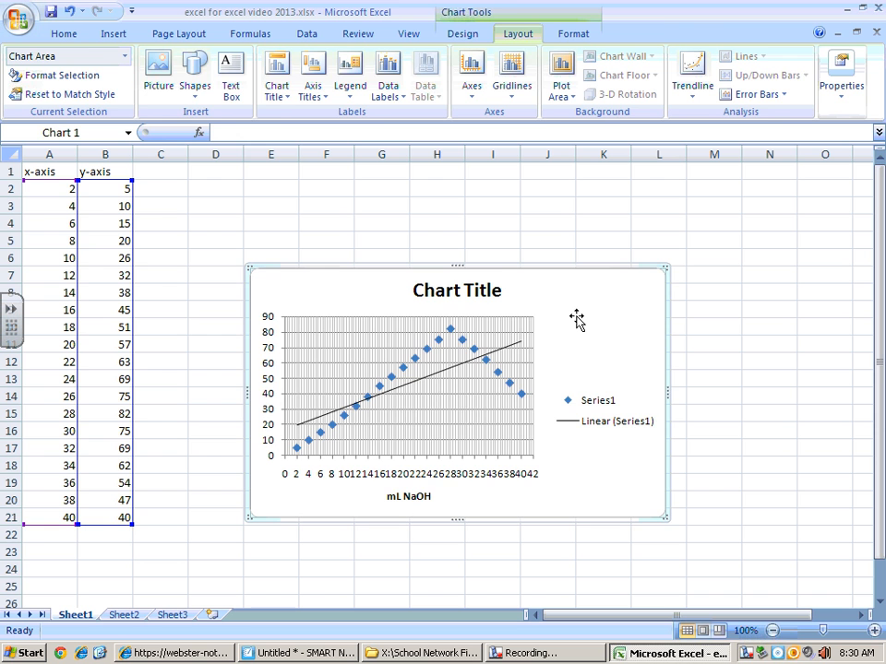
key(Delete)
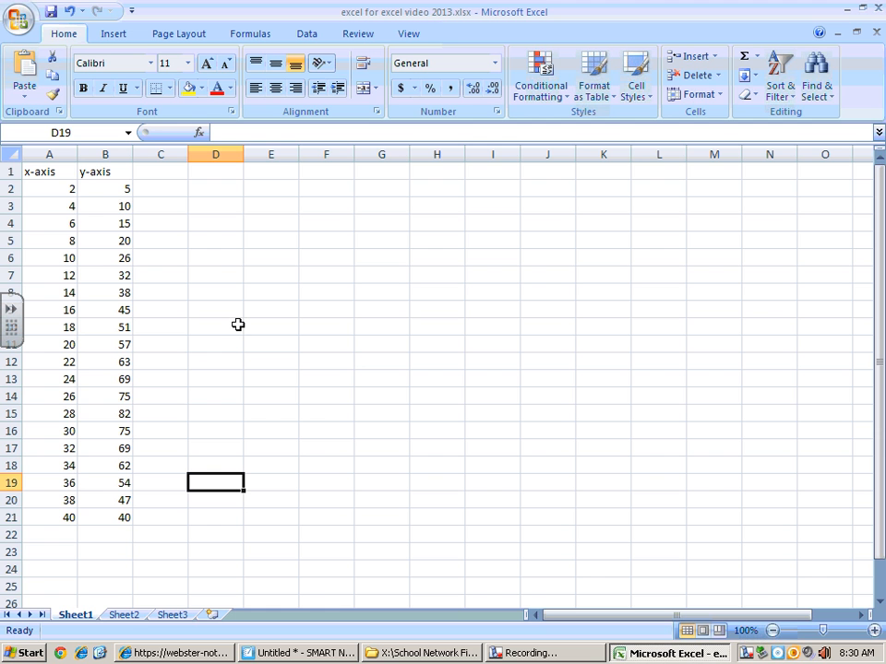
Insert a markers-only scatter chart from the rising part of the data, cells A2:B15
click(53, 193)
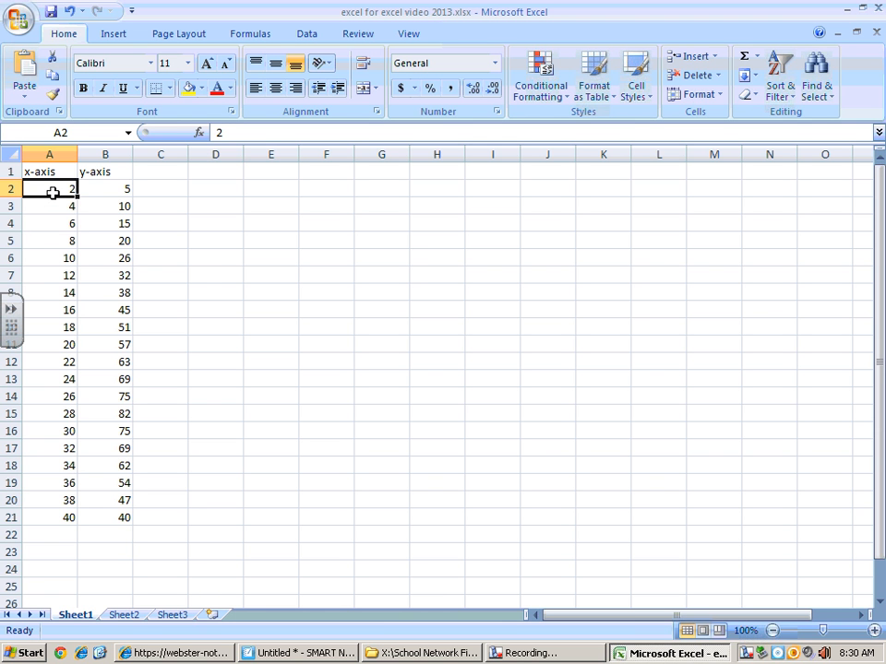
drag(52, 193, 112, 409)
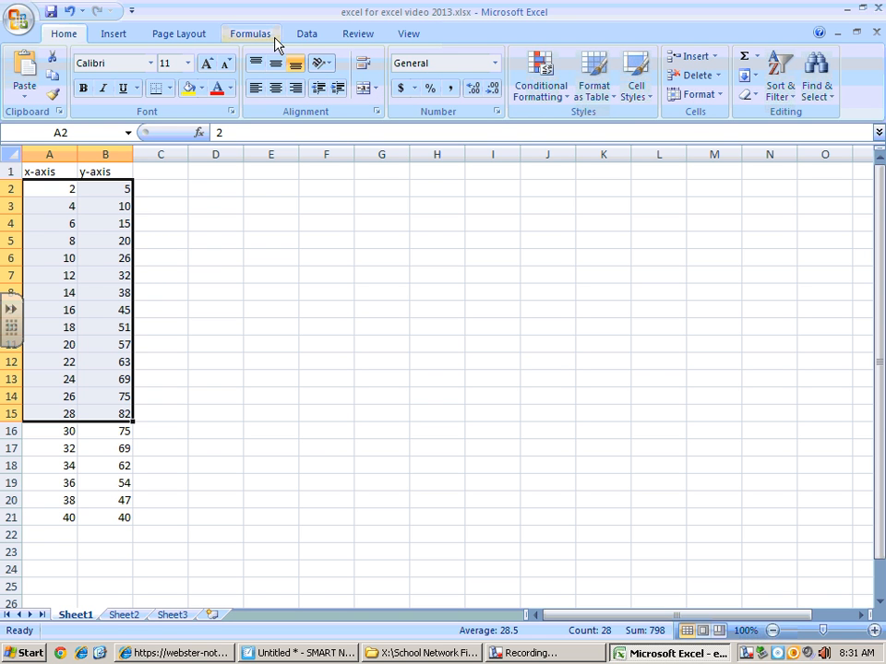
click(116, 33)
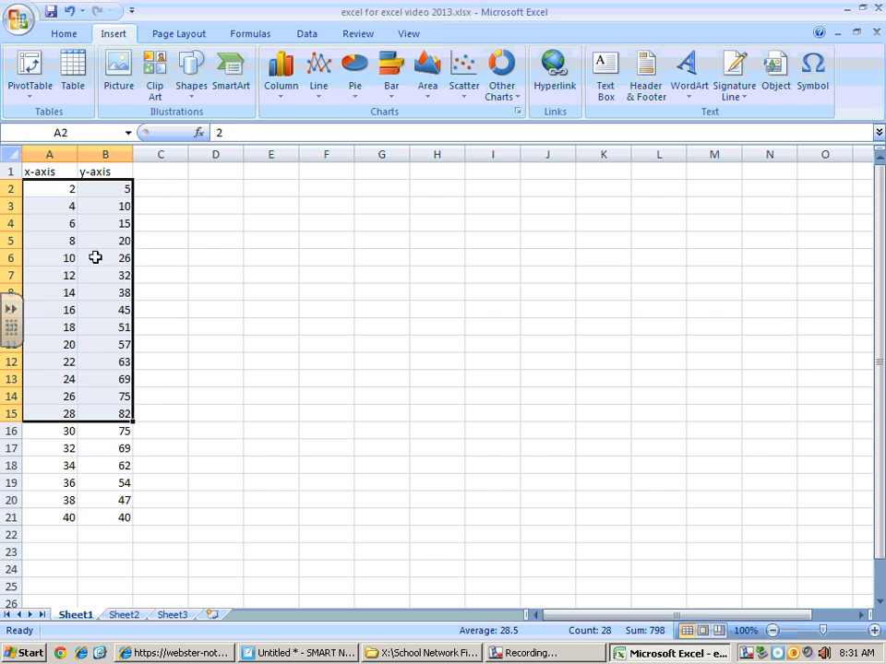
click(475, 82)
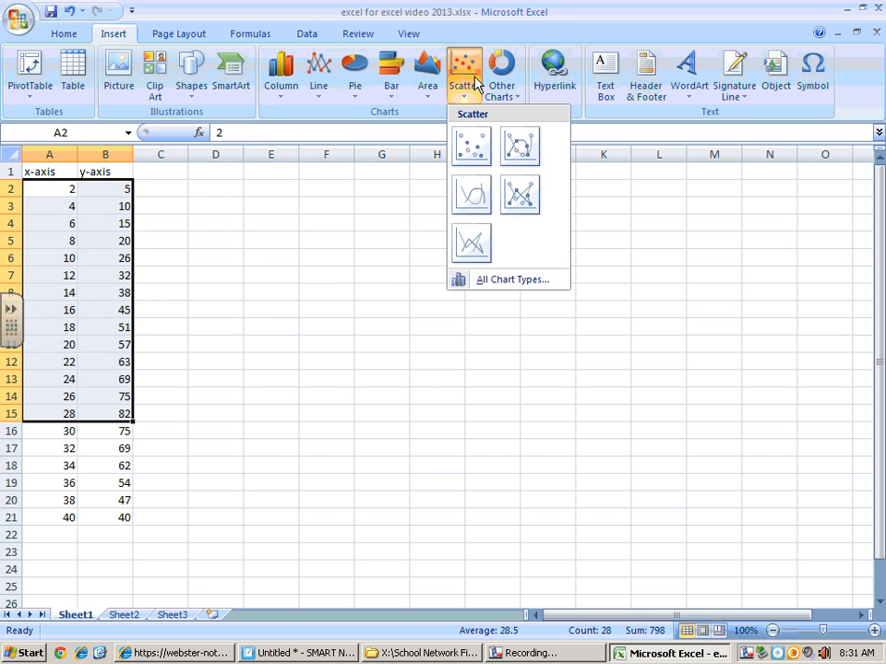
click(471, 145)
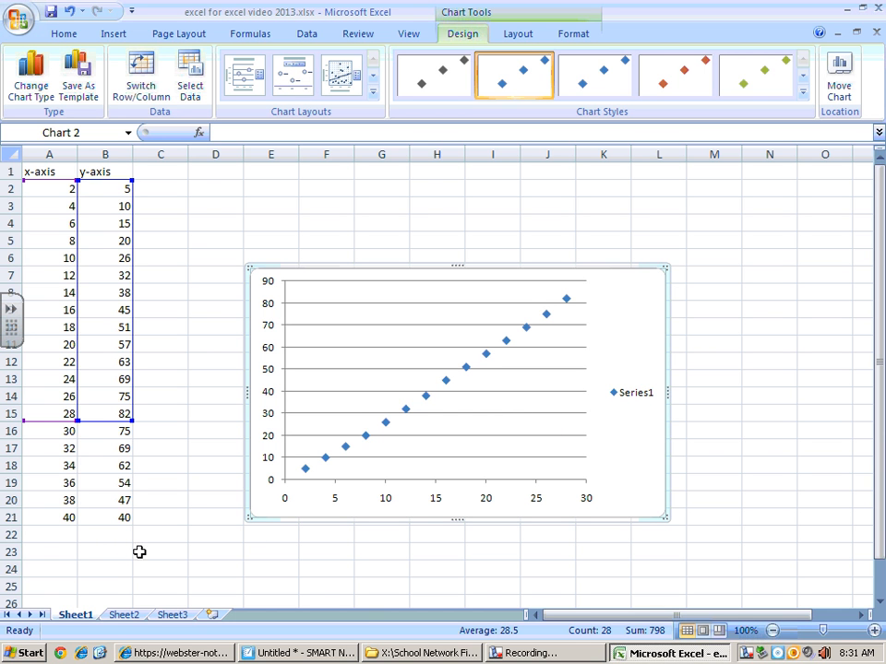
Add a second series to the scatter chart with X values A16:A21 and Y values B16:B21
click(523, 409)
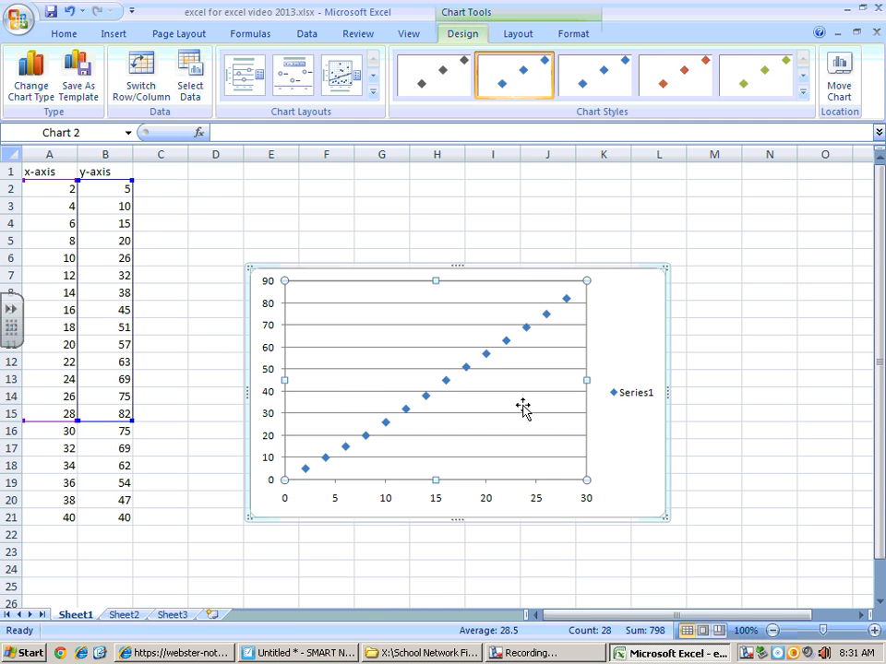
right_click(524, 409)
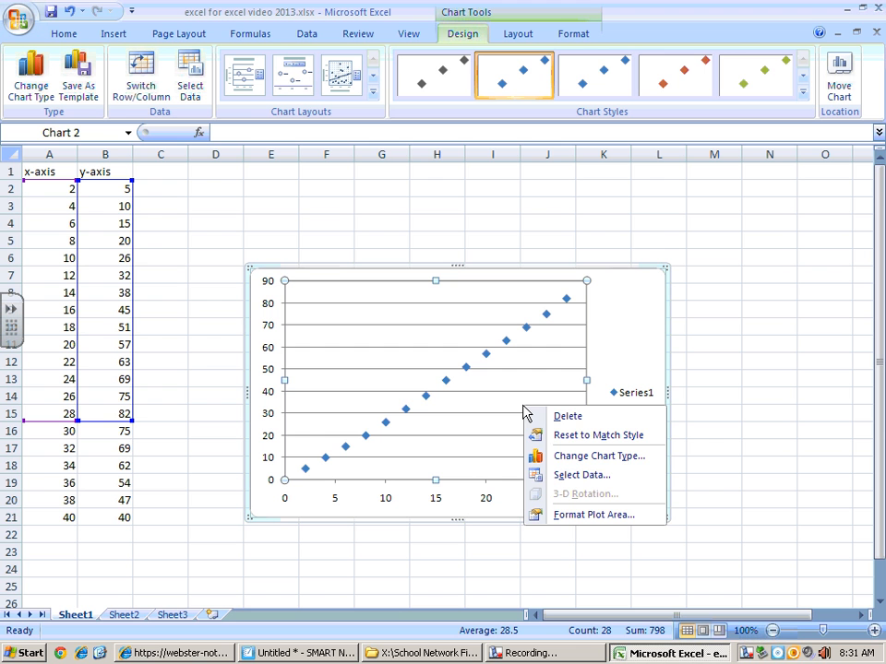
click(566, 475)
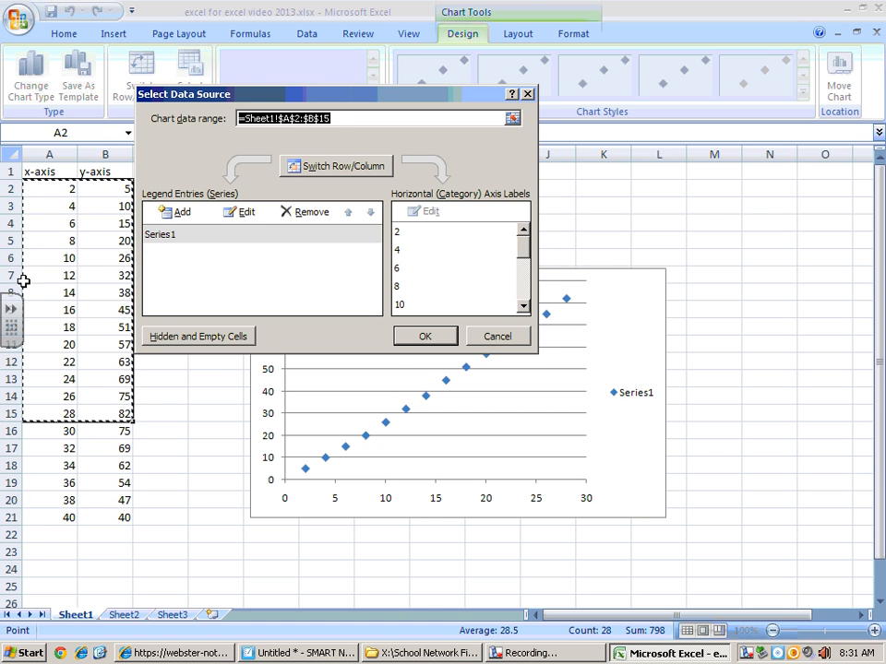
click(180, 213)
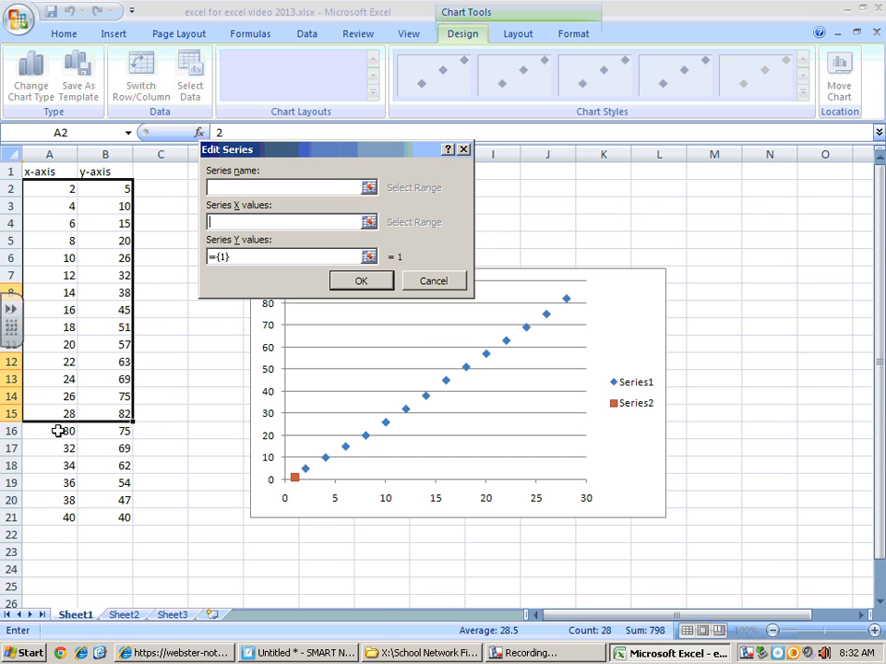
drag(58, 431, 71, 513)
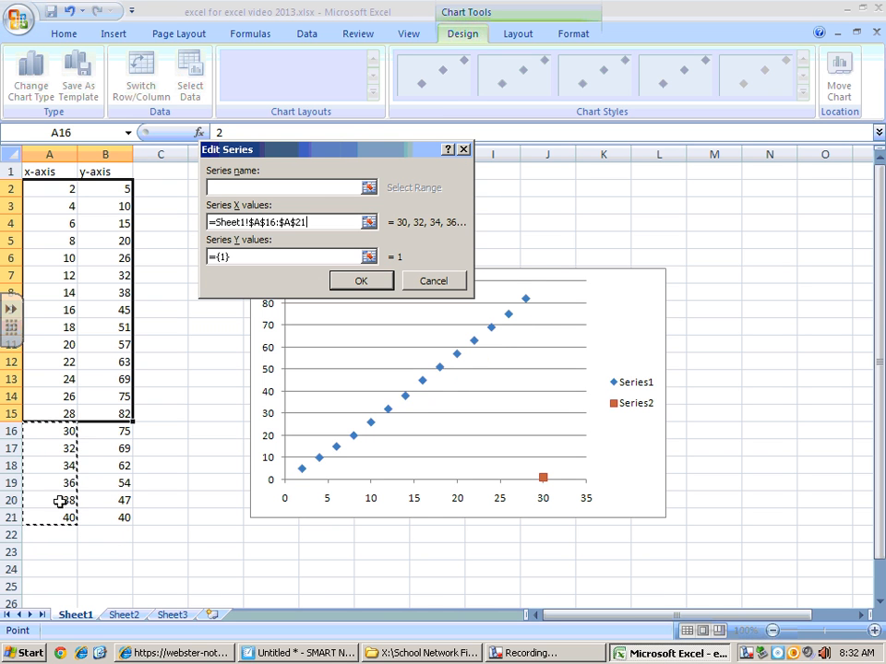
drag(237, 255, 188, 259)
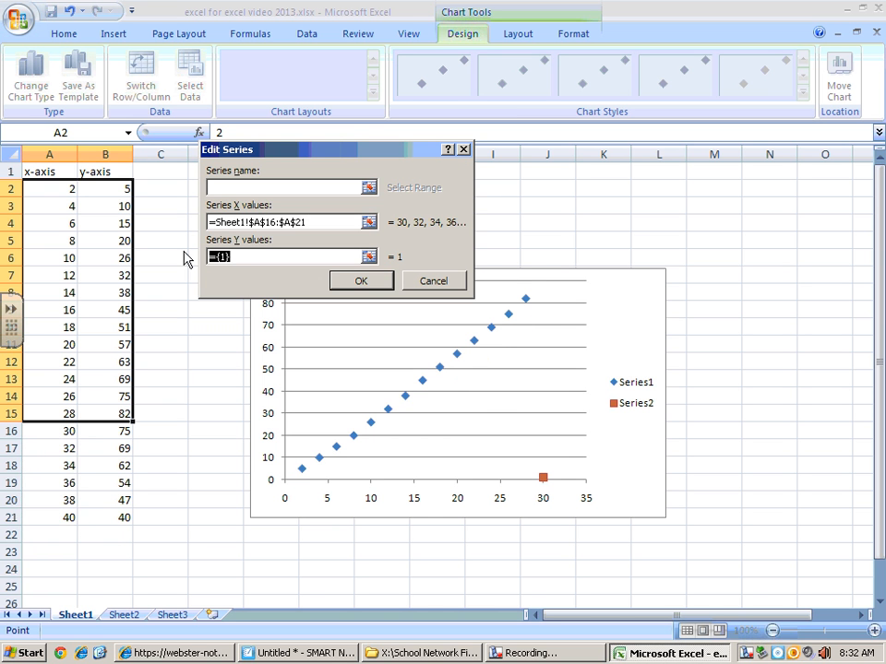
key(Delete)
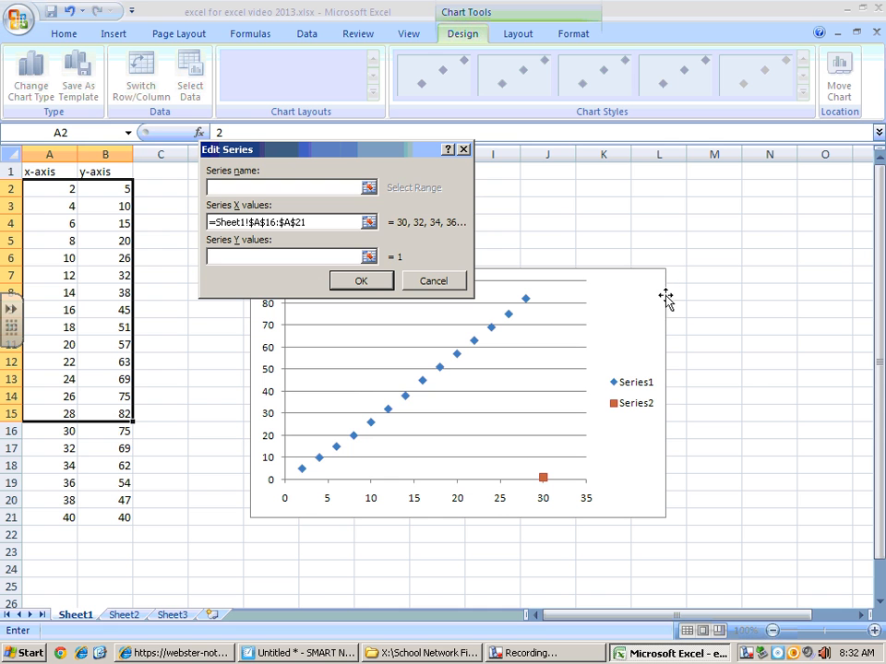
drag(120, 430, 115, 514)
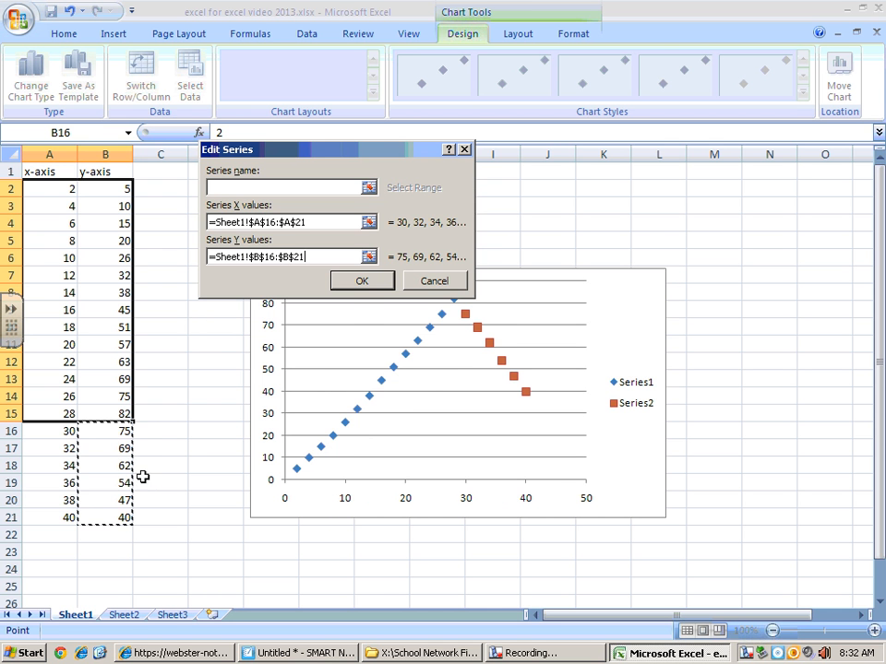
click(361, 283)
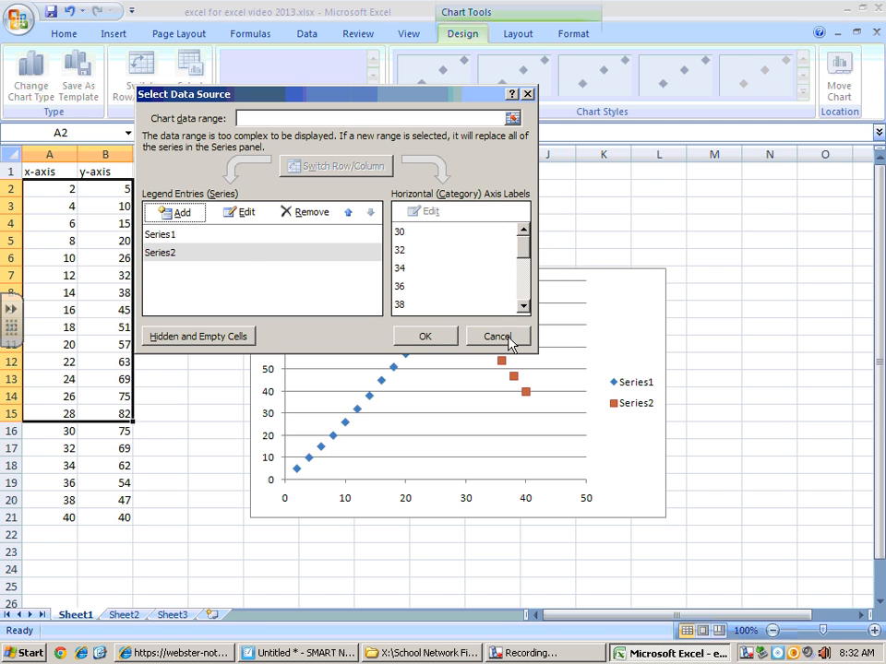
click(429, 338)
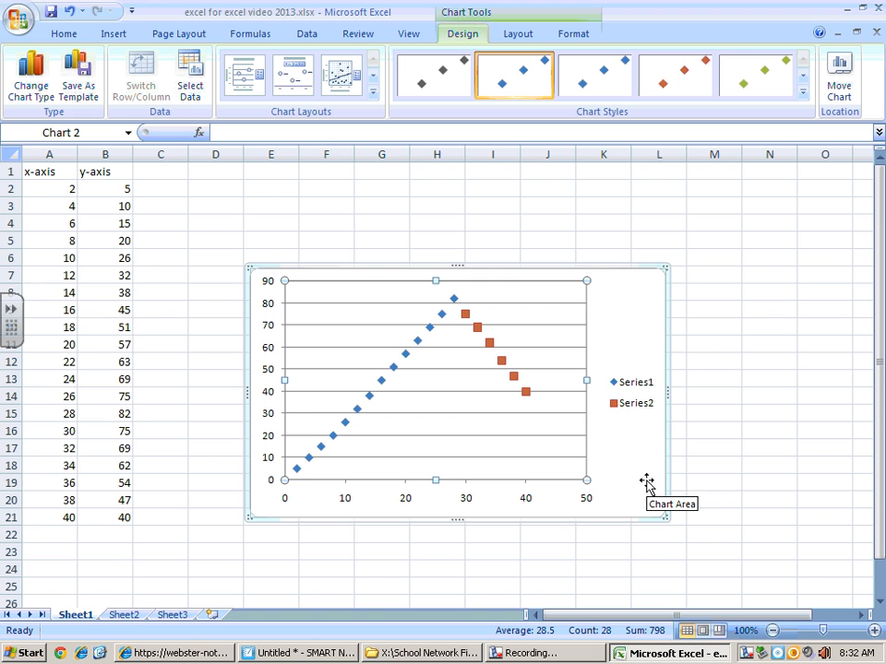
click(358, 415)
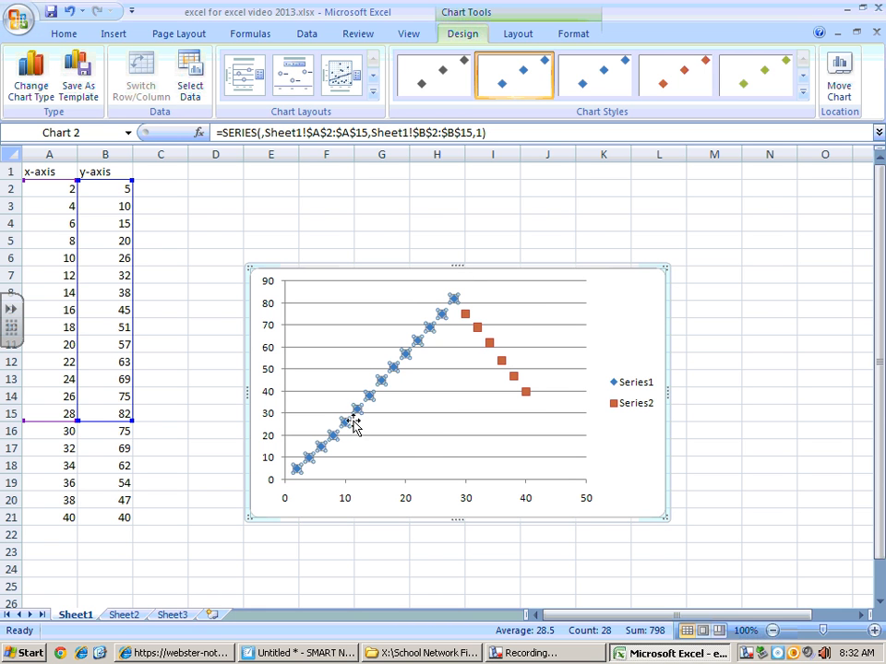
click(444, 429)
click(501, 552)
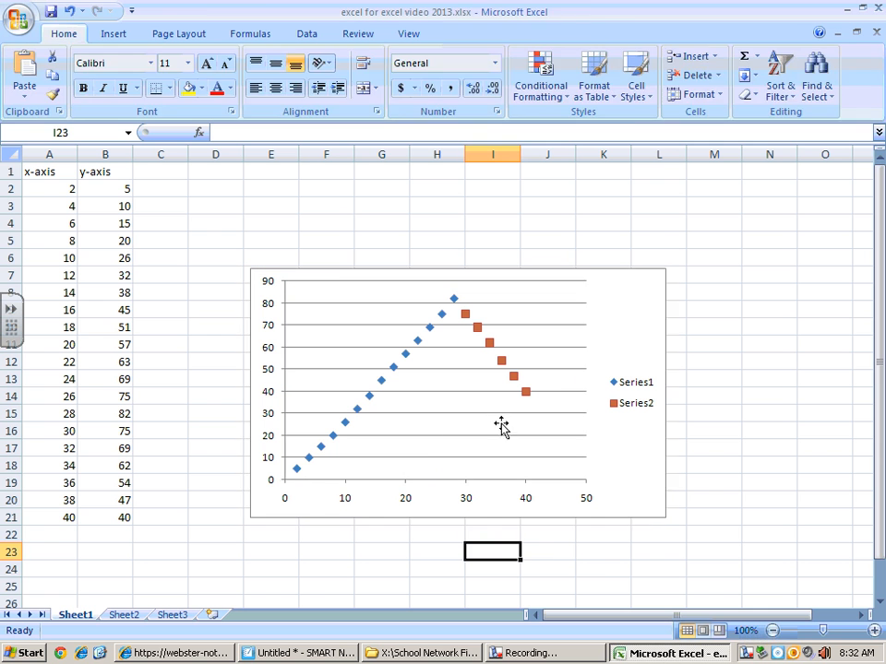
click(455, 427)
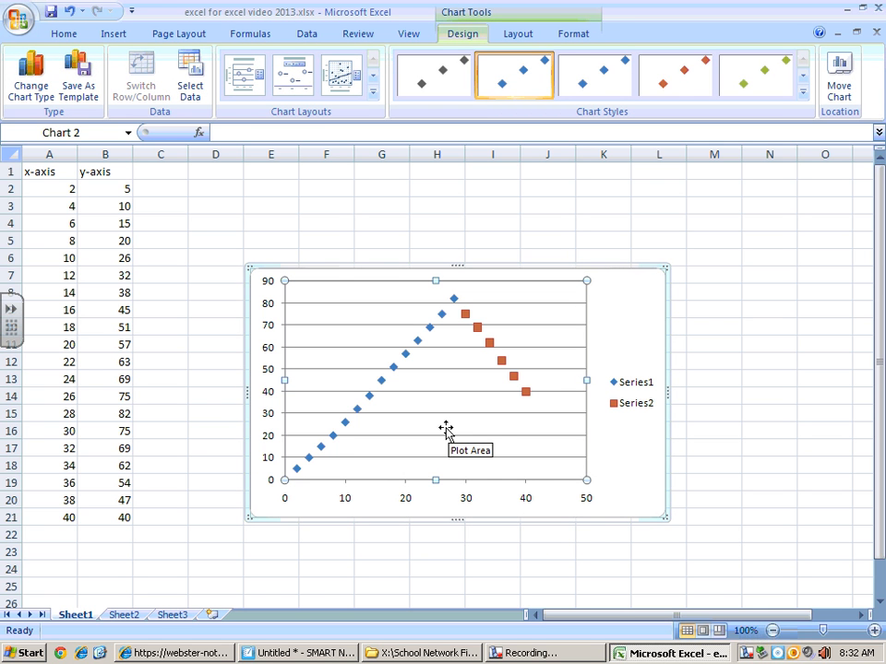
right_click(445, 429)
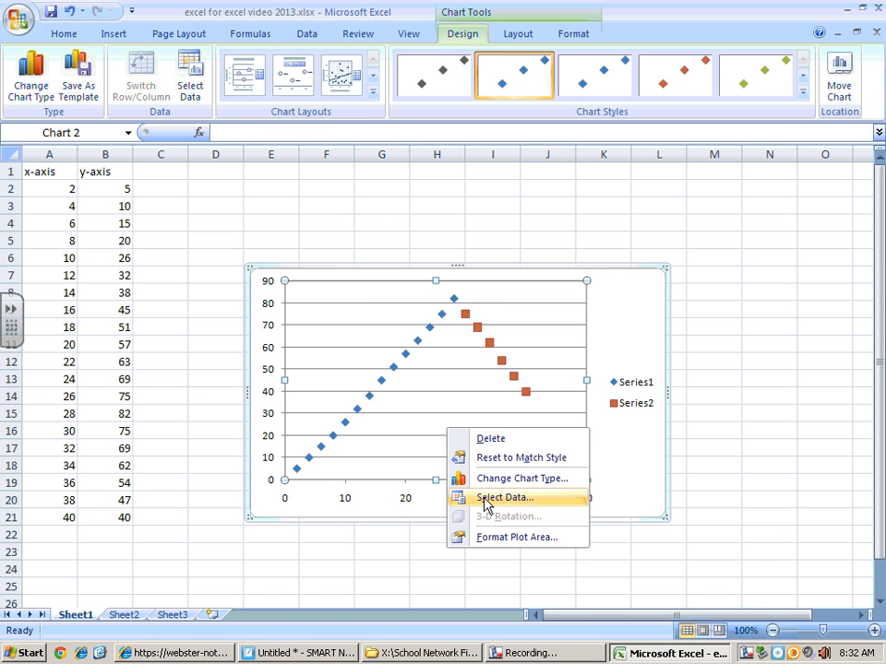
click(484, 498)
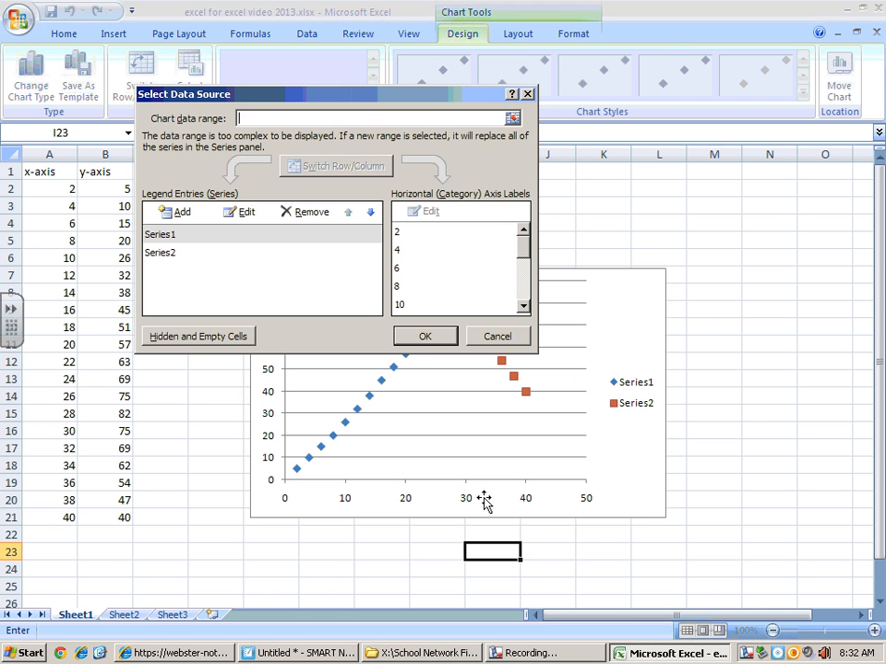
click(181, 214)
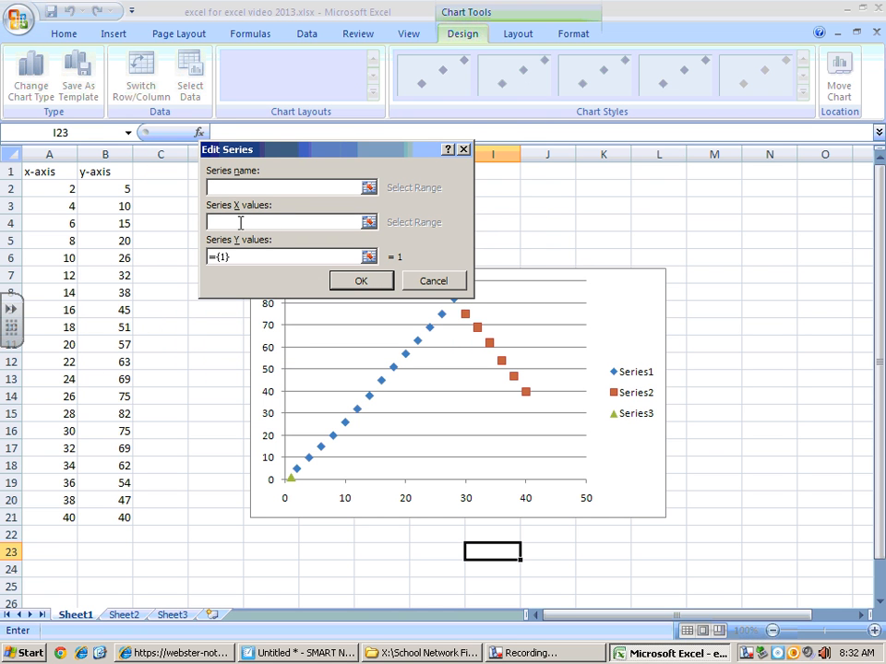
click(452, 289)
click(507, 336)
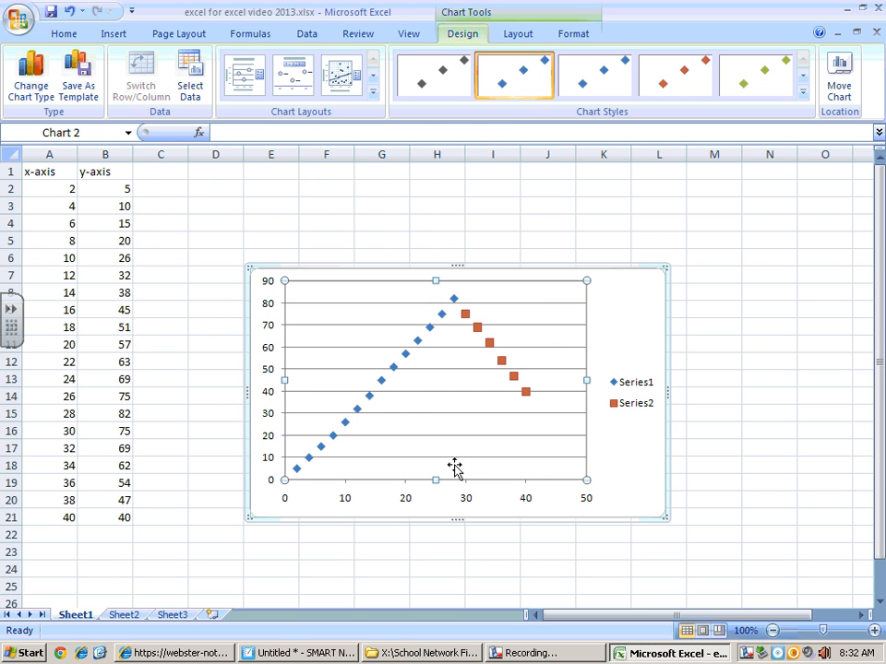
Add a linear trendline with its equation displayed to the rising series, and move the equation label clear of the line
click(369, 399)
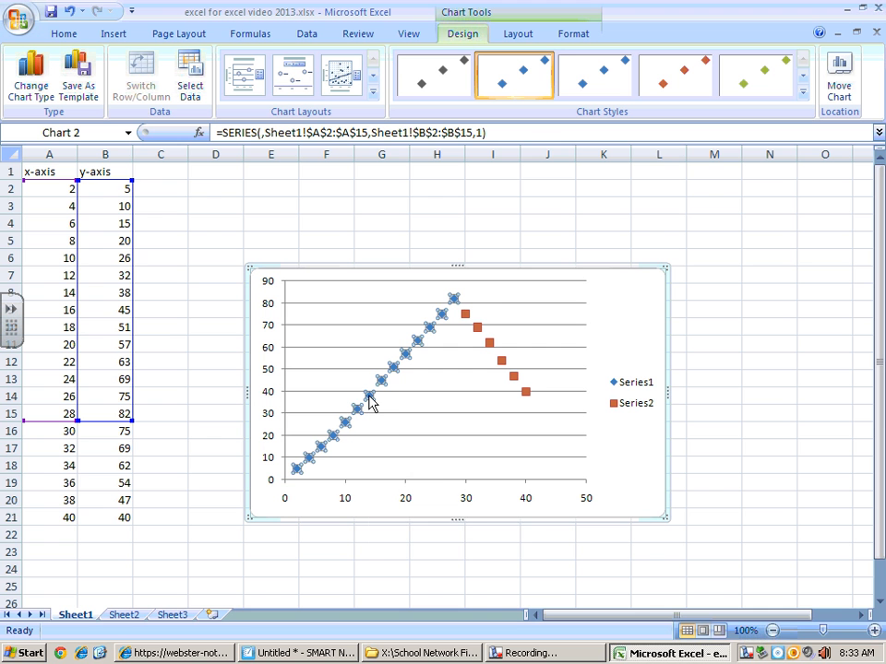
right_click(369, 399)
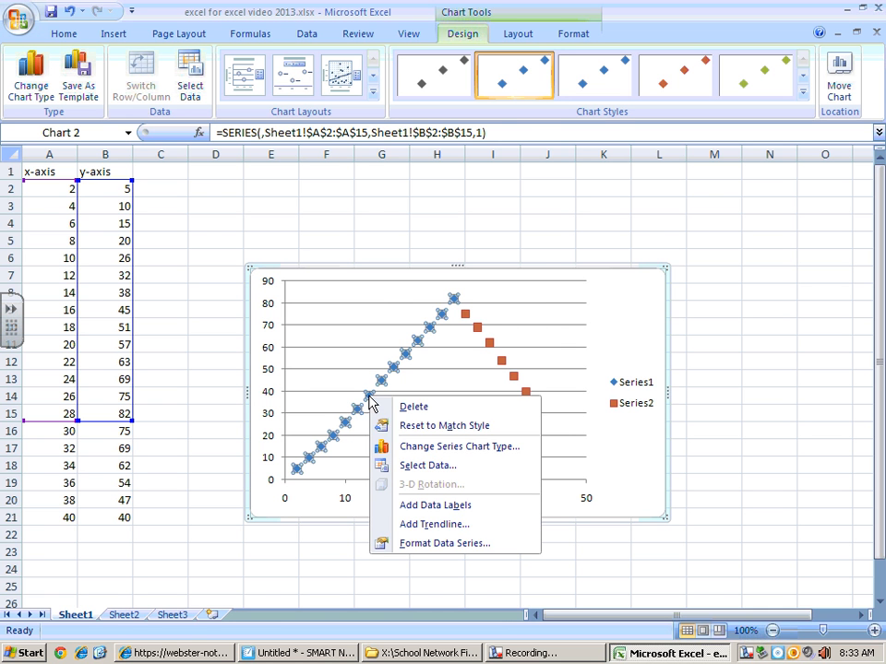
click(415, 525)
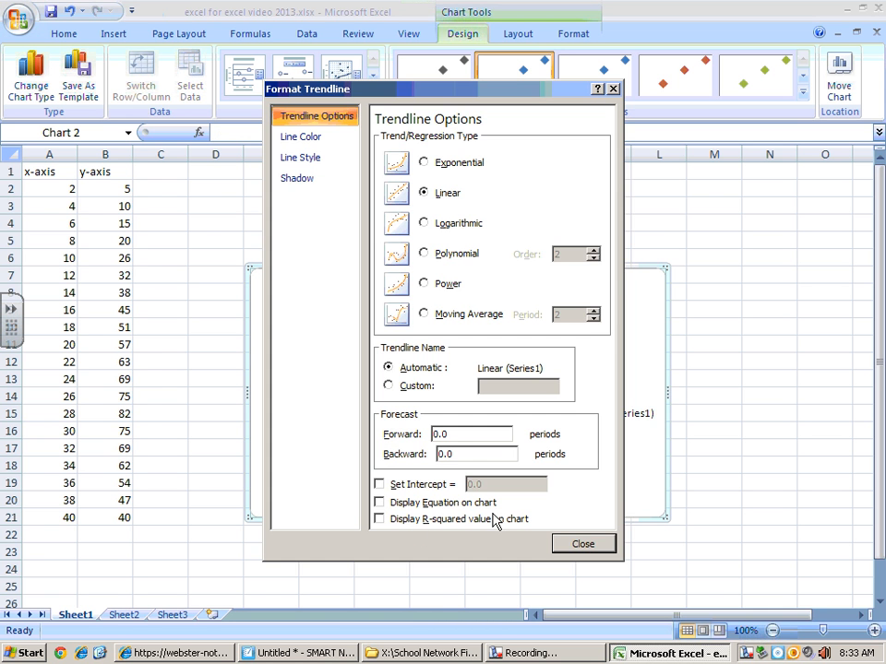
click(379, 503)
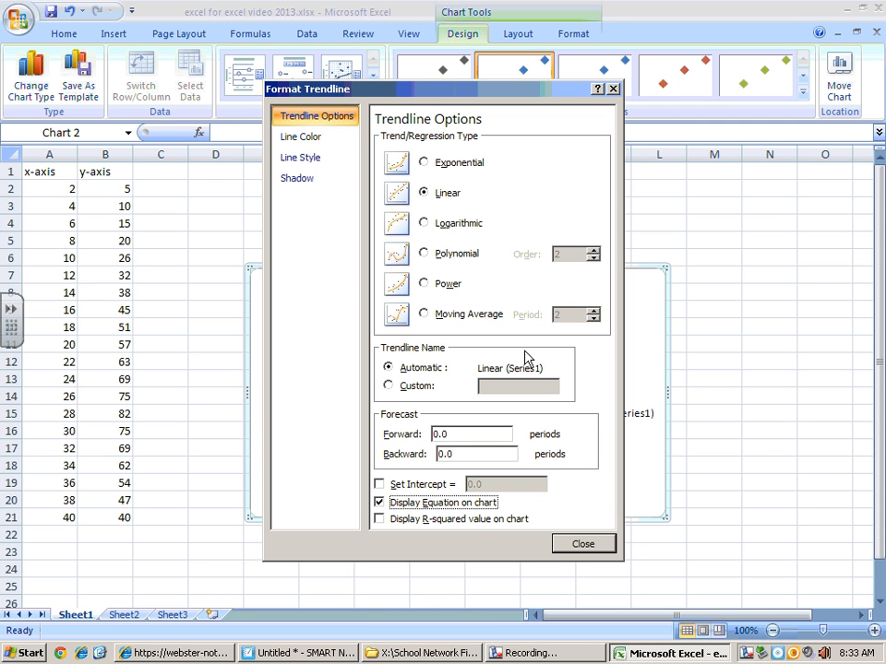
click(606, 544)
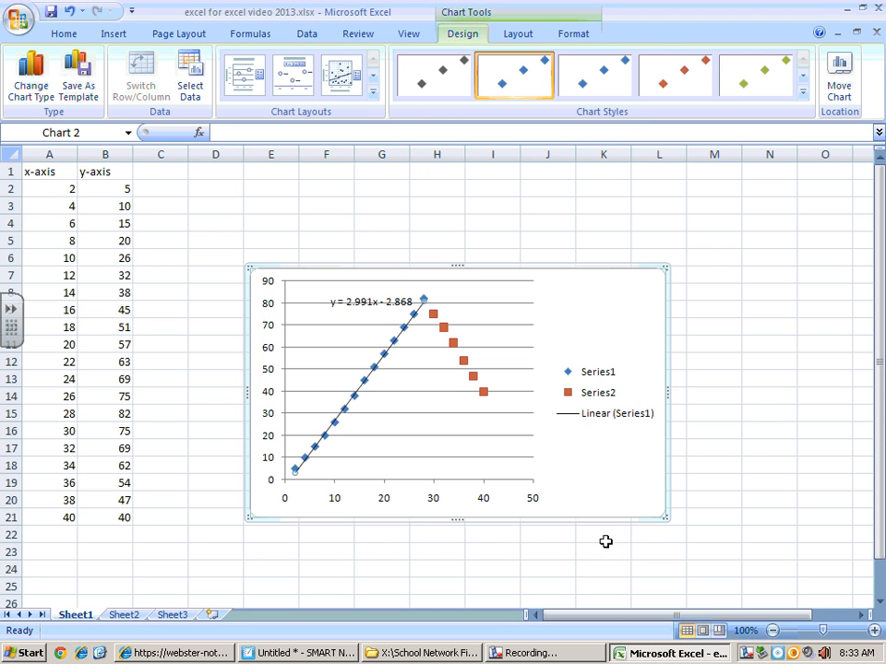
click(354, 311)
drag(353, 317, 323, 331)
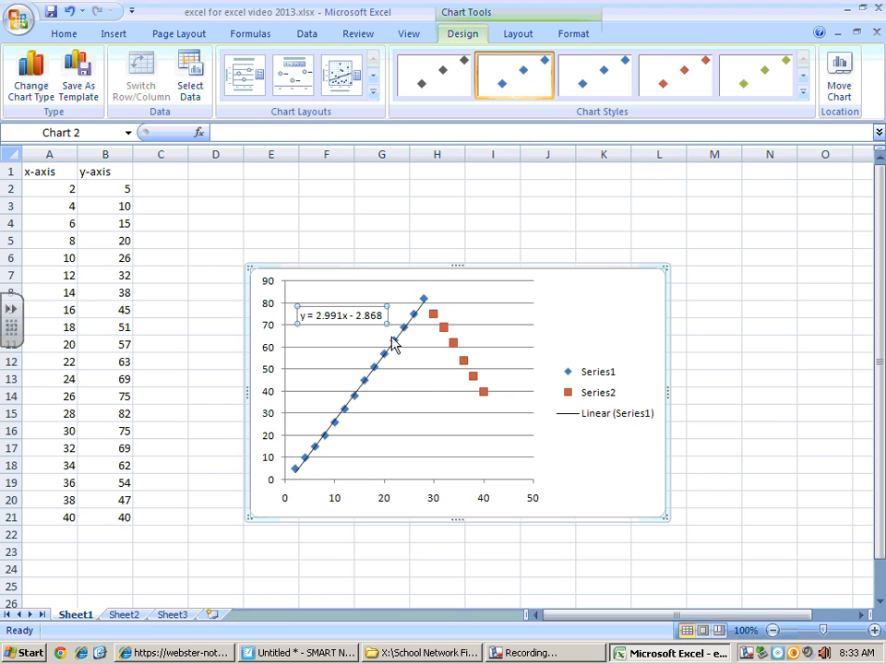
Add a linear trendline to the falling series and display its equation on the chart
click(442, 328)
right_click(443, 334)
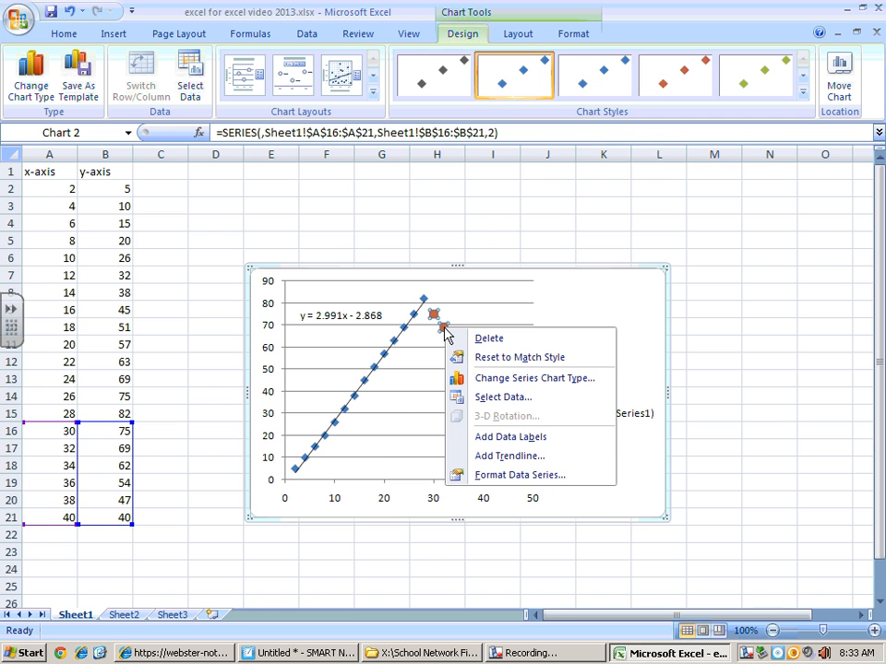
click(507, 456)
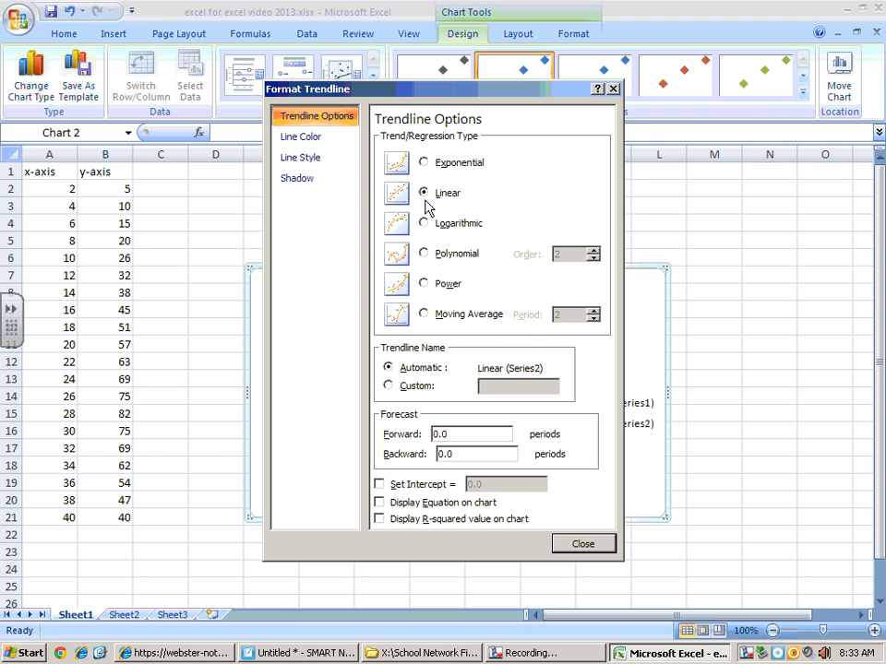
click(380, 502)
click(581, 543)
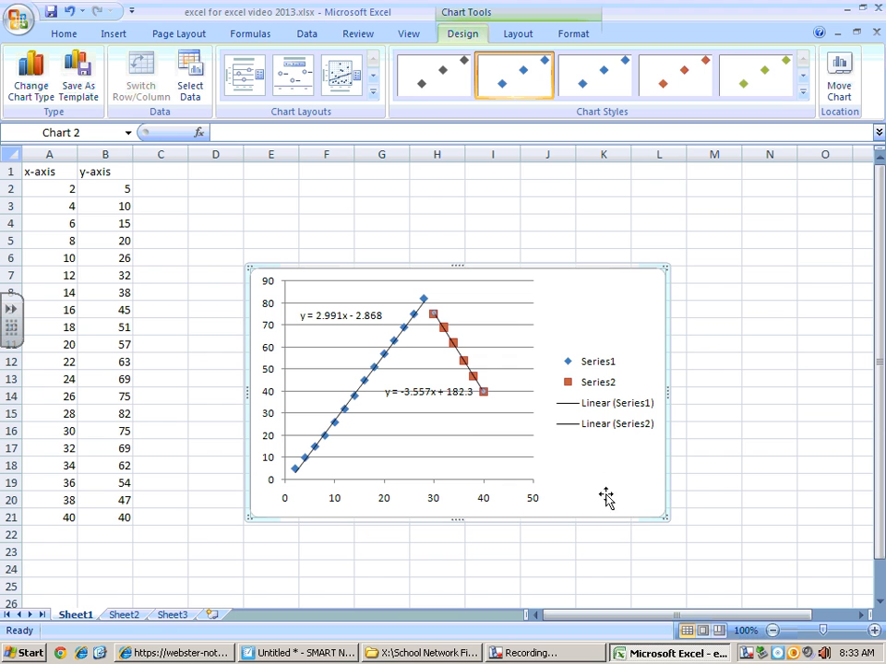
Move the falling trendline's equation to the upper right of its line, and delete the chart legend
click(434, 395)
drag(433, 394, 519, 338)
click(614, 431)
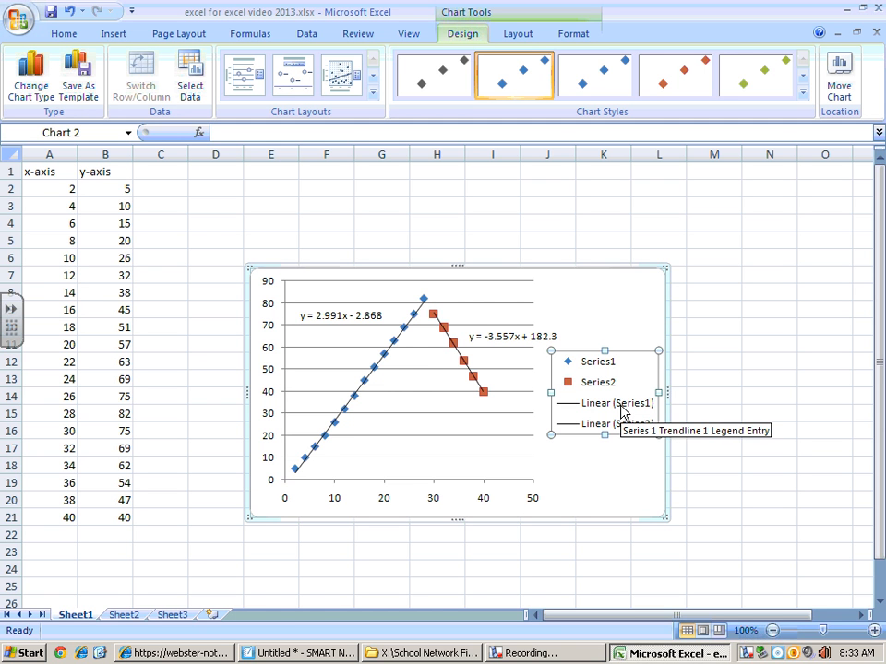
key(Delete)
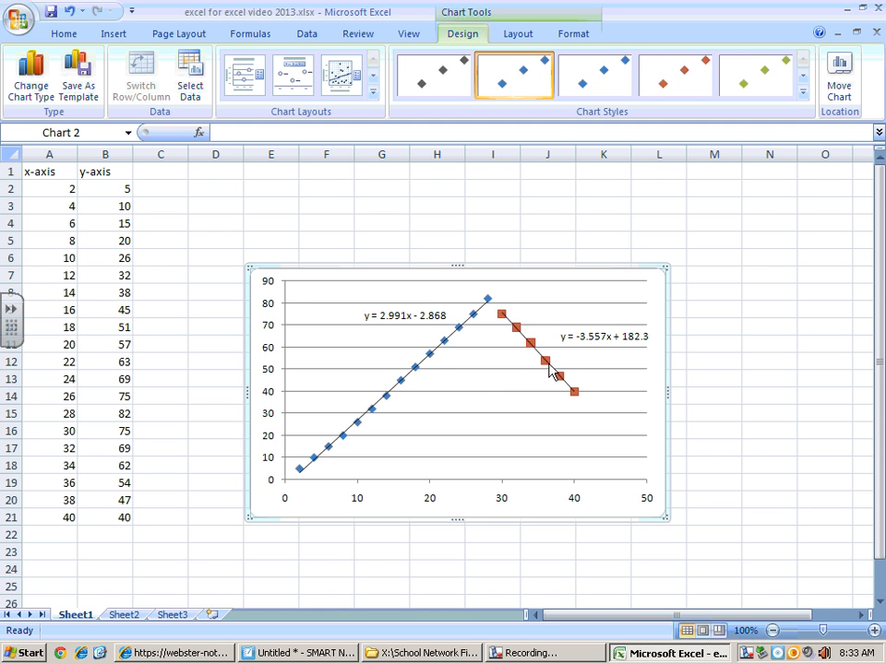
Extend the rising series' trendline by forecasting it forward 5.0 periods
click(425, 365)
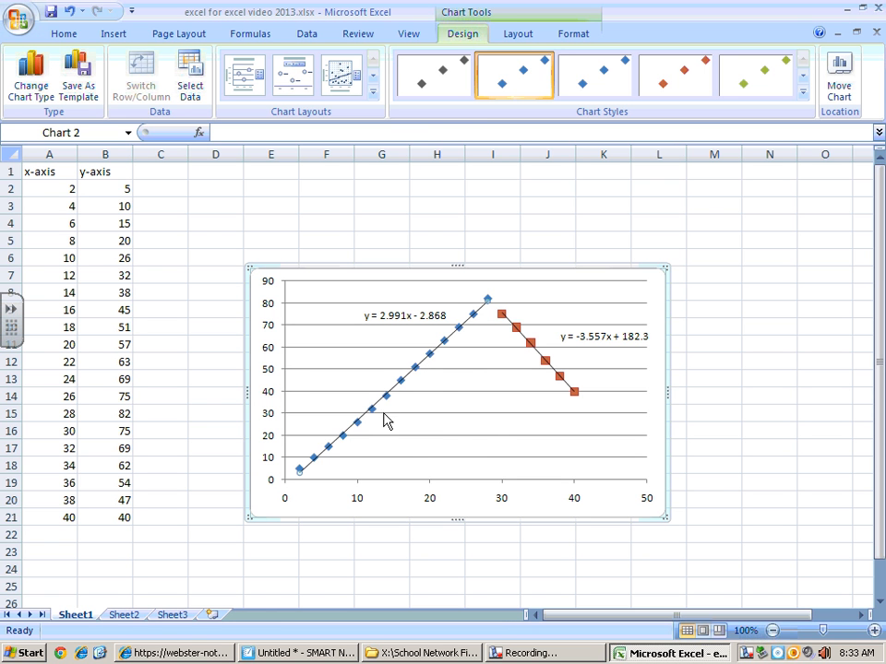
right_click(397, 393)
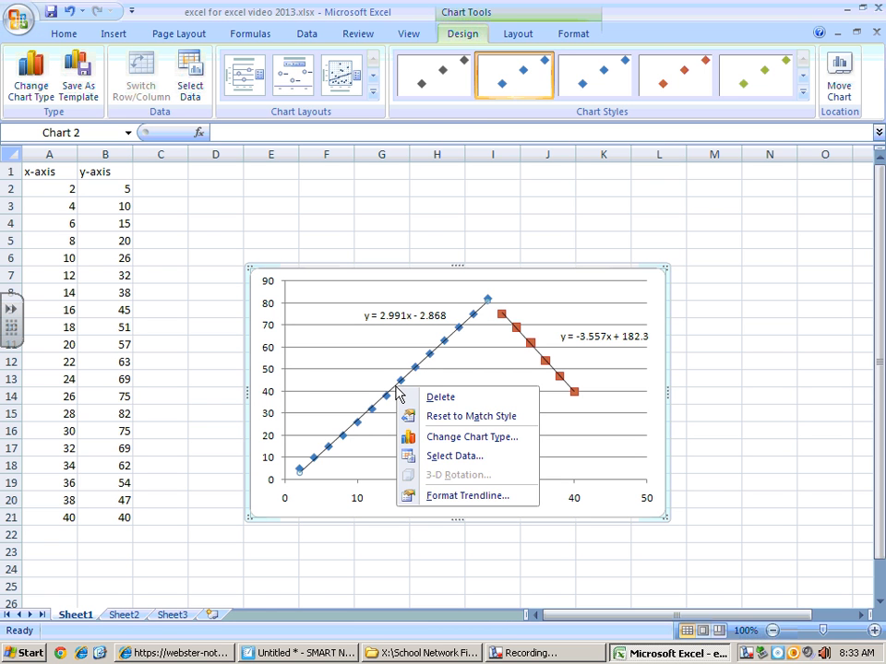
click(451, 498)
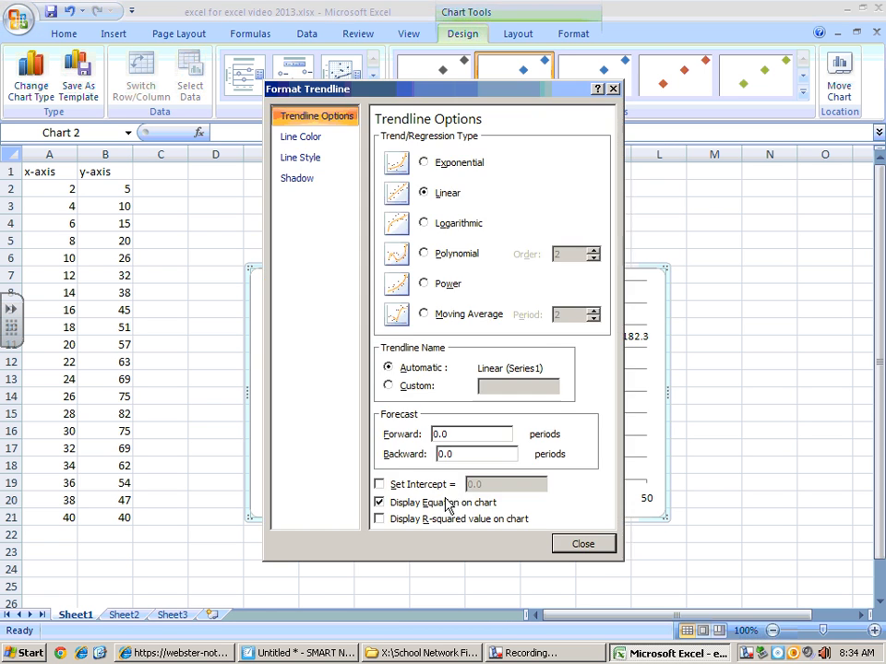
double_click(460, 434)
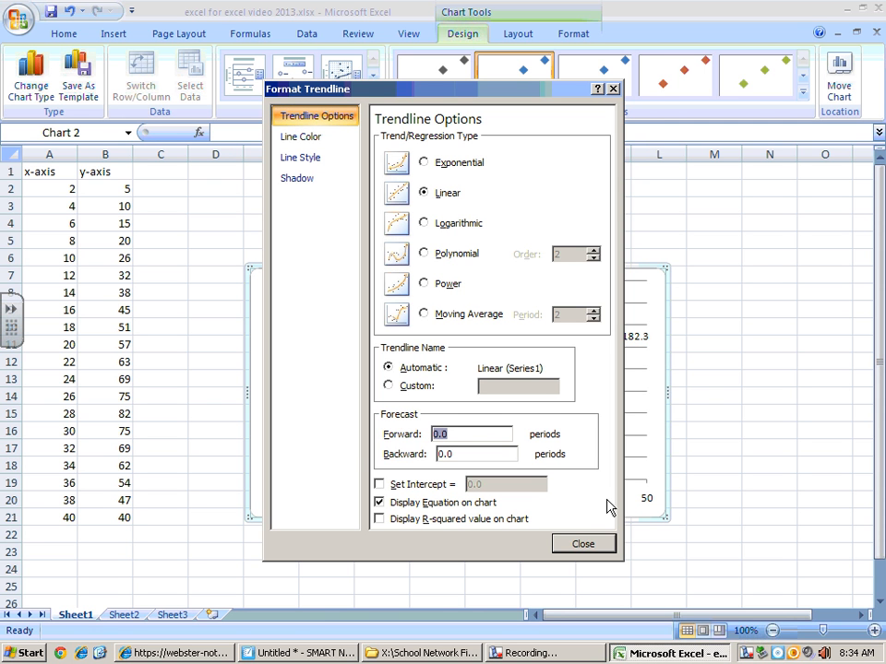
text(5.0)
click(605, 546)
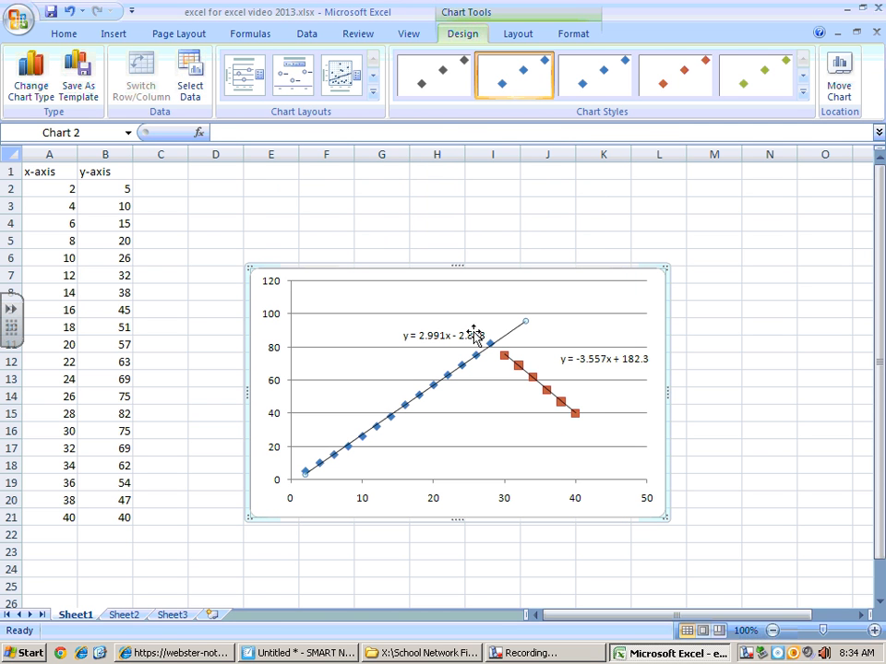
Extend the falling series' trendline by forecasting it backward 5.0 periods
click(526, 379)
right_click(526, 378)
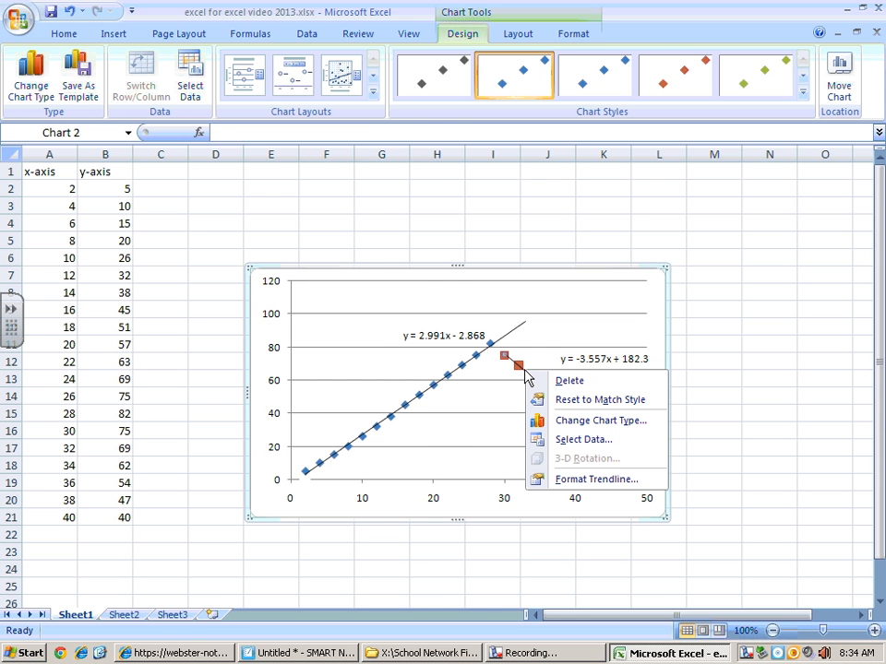
click(572, 479)
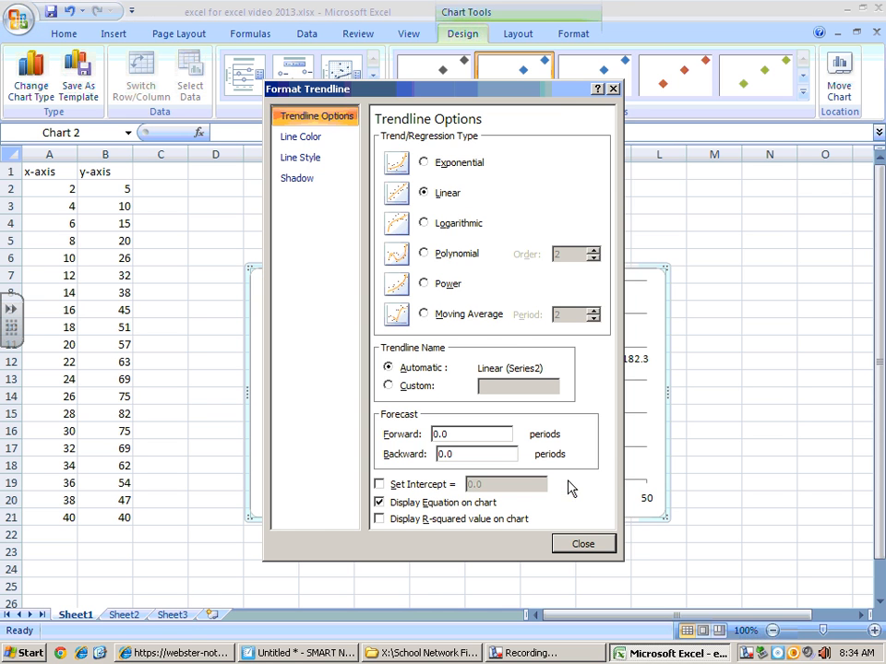
double_click(477, 454)
text(5.0)
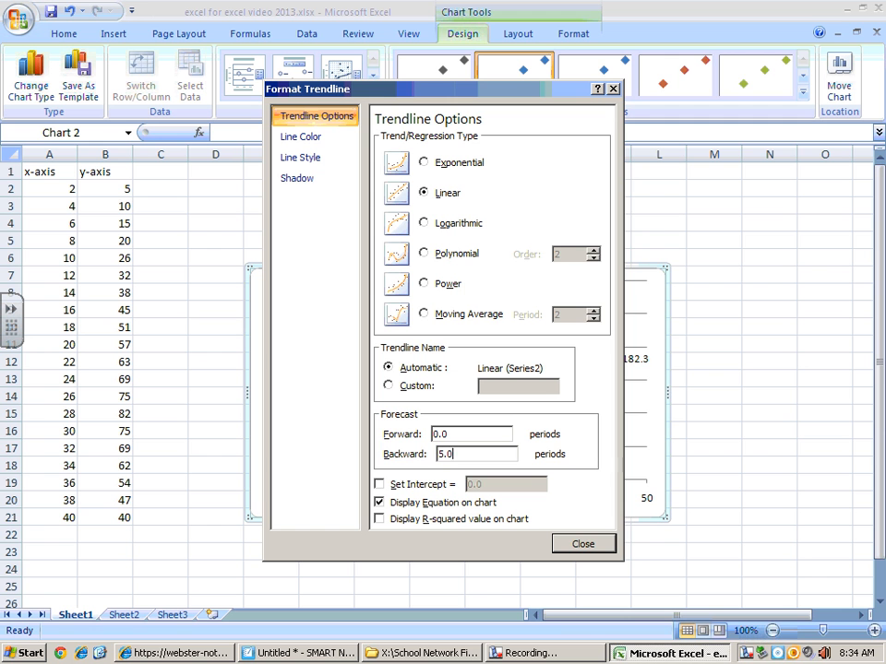
click(575, 543)
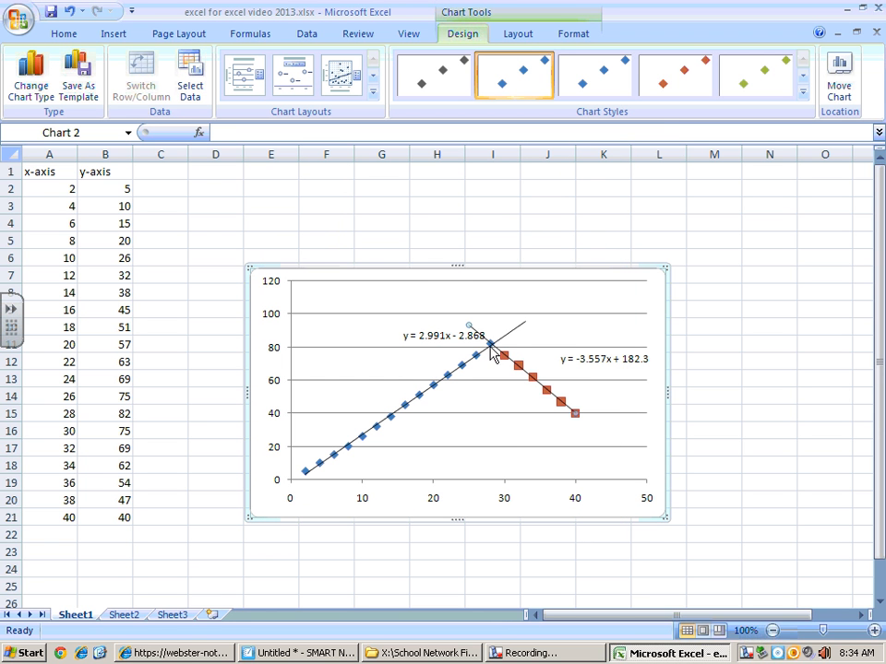
Add minor gridlines for the chart's horizontal axis
click(449, 506)
click(436, 501)
right_click(436, 501)
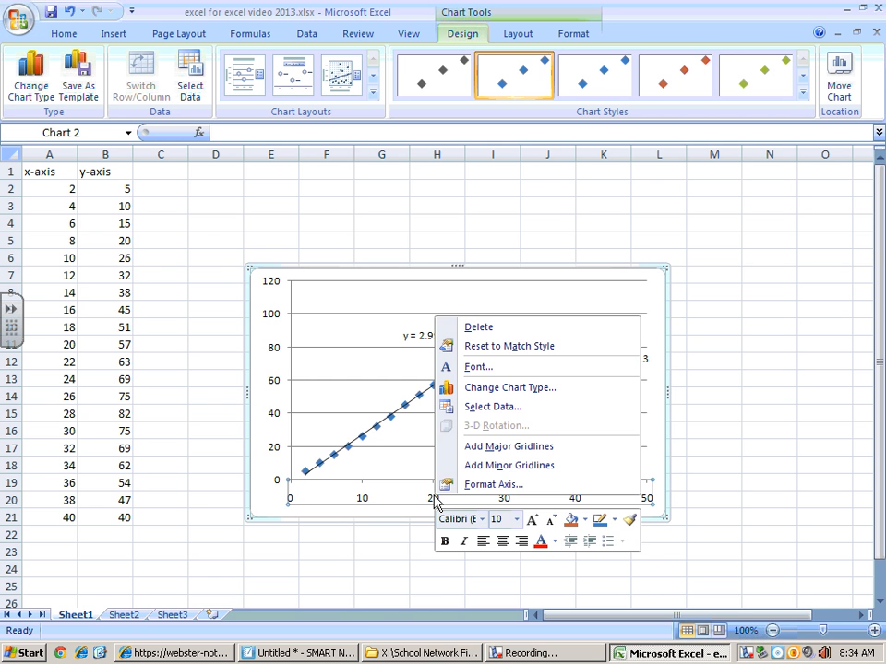
click(484, 465)
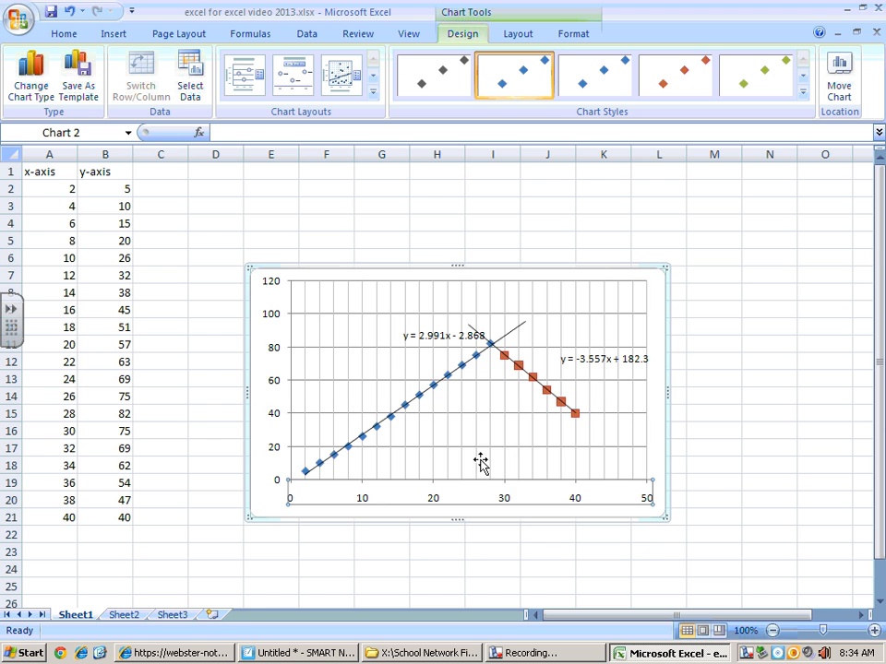
Set the horizontal axis minor unit to a fixed value of 1
right_click(429, 507)
click(470, 487)
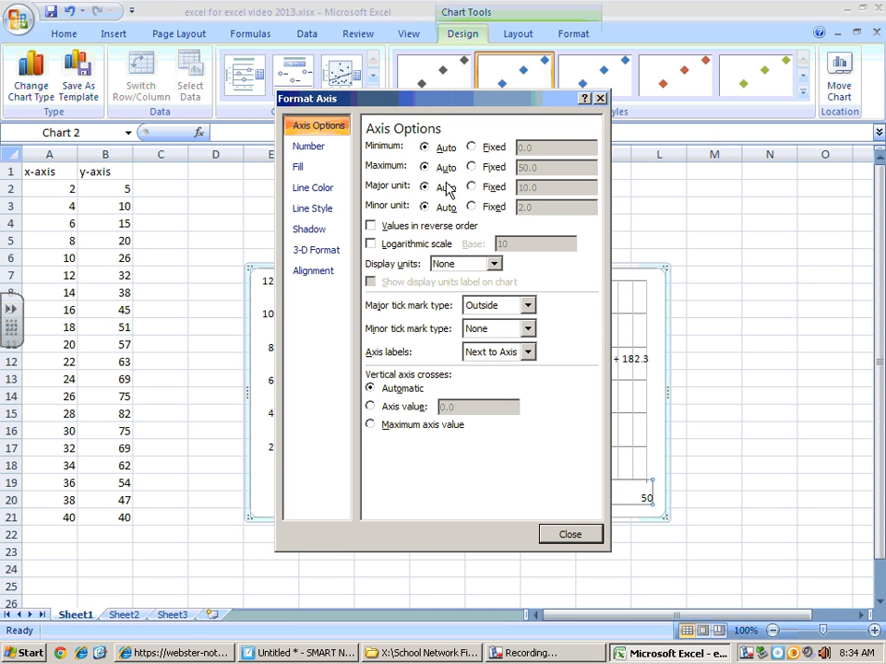
click(471, 207)
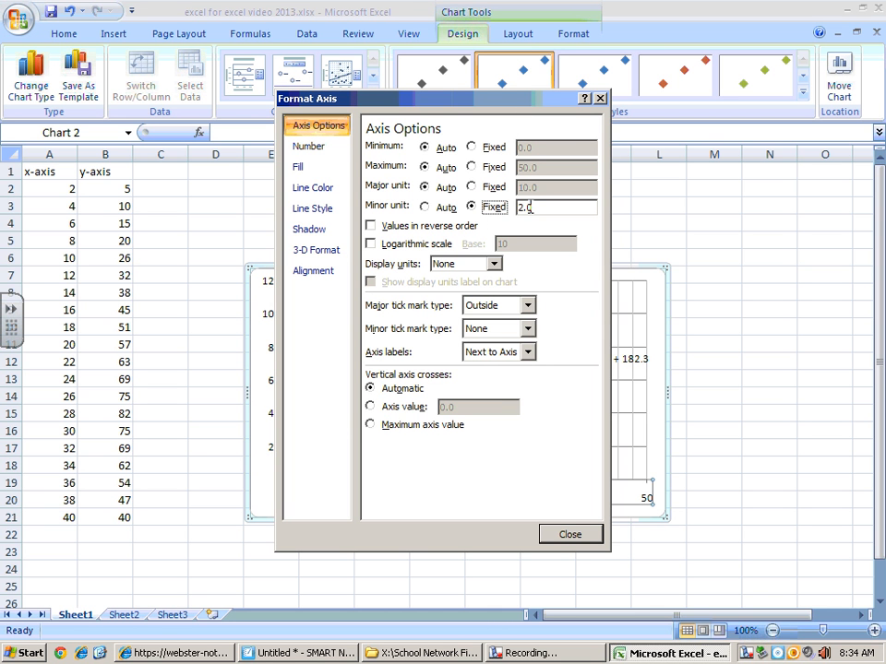
text(0)
click(582, 534)
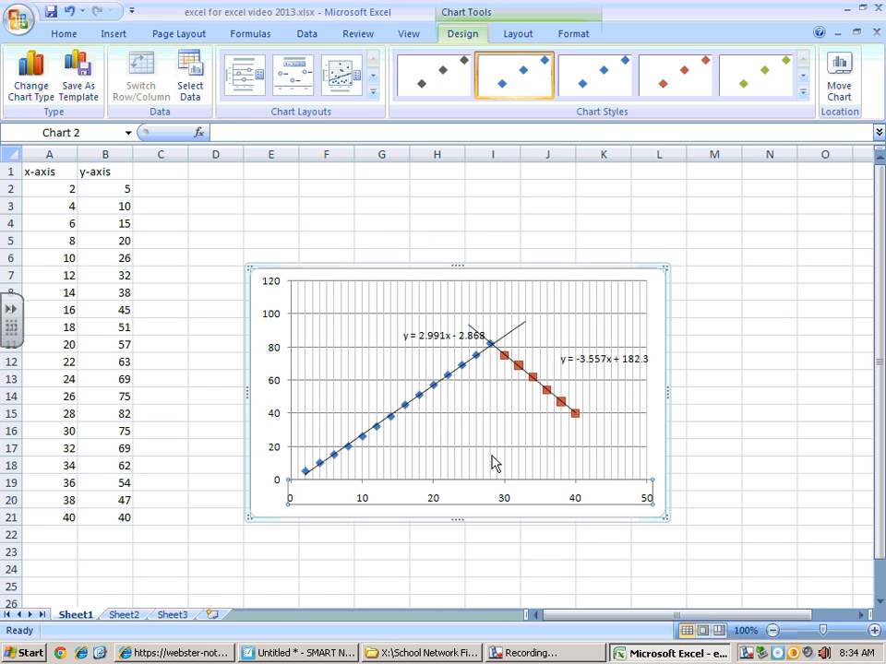
Add minor gridlines for the chart's vertical axis
right_click(276, 388)
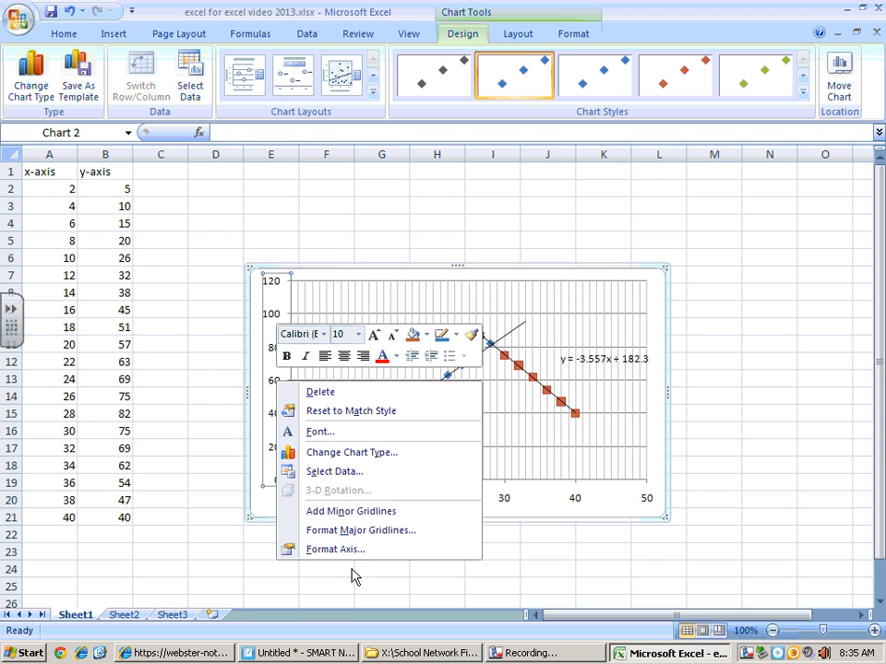
click(358, 512)
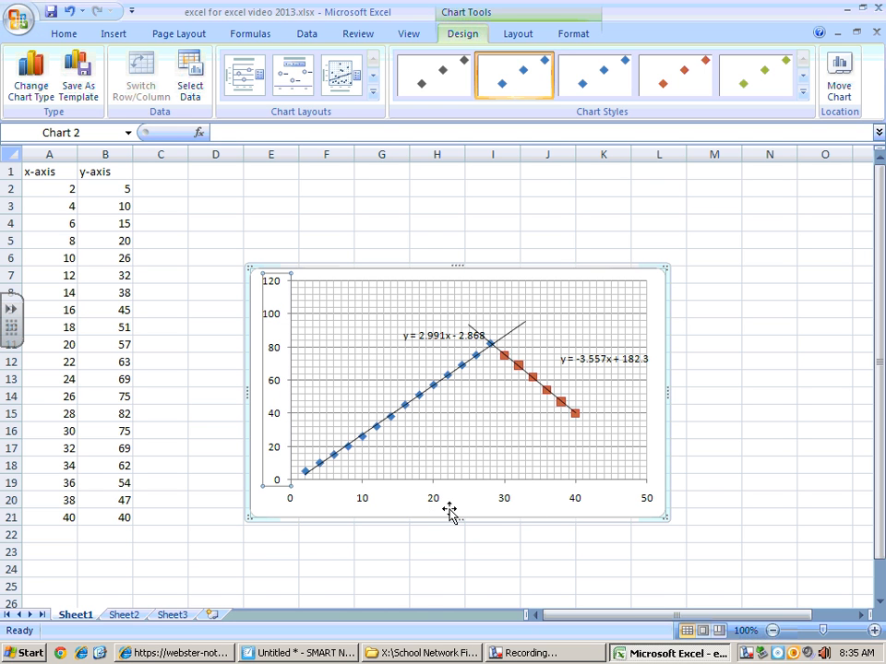